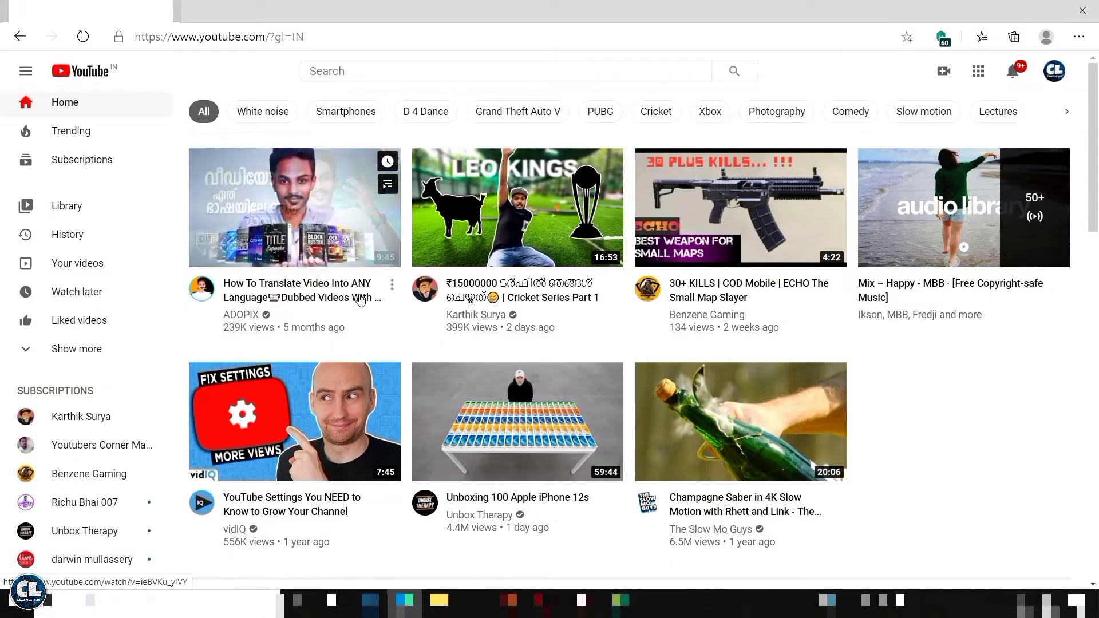
Open the channel's monetisation page in YouTube Studio and apply for the YouTube Partner Programme.
{"action": "left_click", "coordinate": [104, 271]}
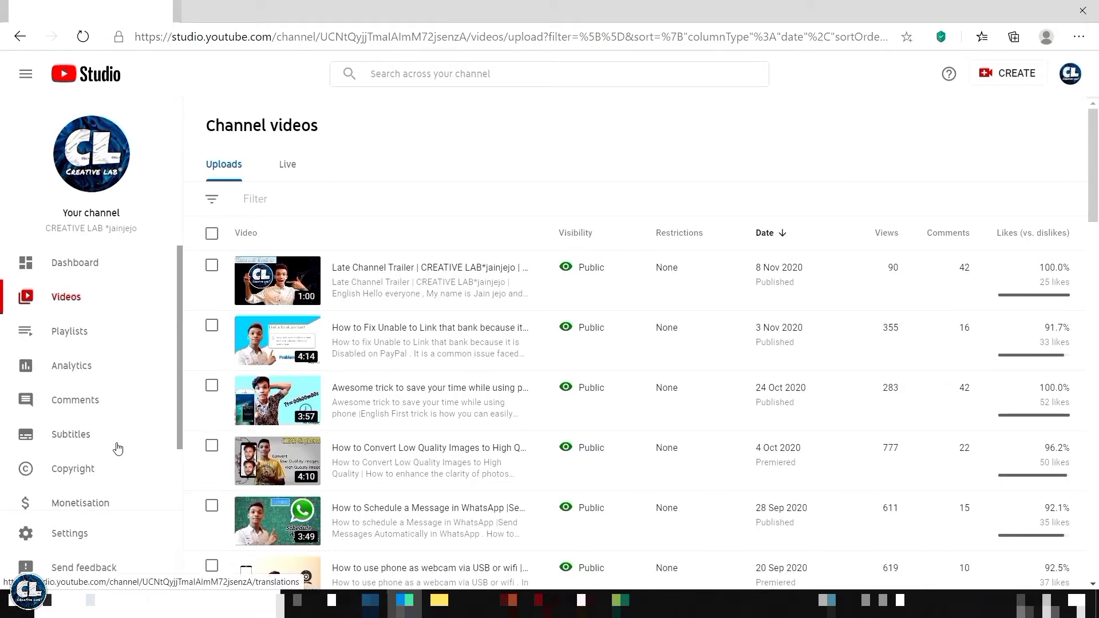
{"action": "scroll", "coordinate": [116, 447], "scroll_direction": "down", "scroll_amount": 2}
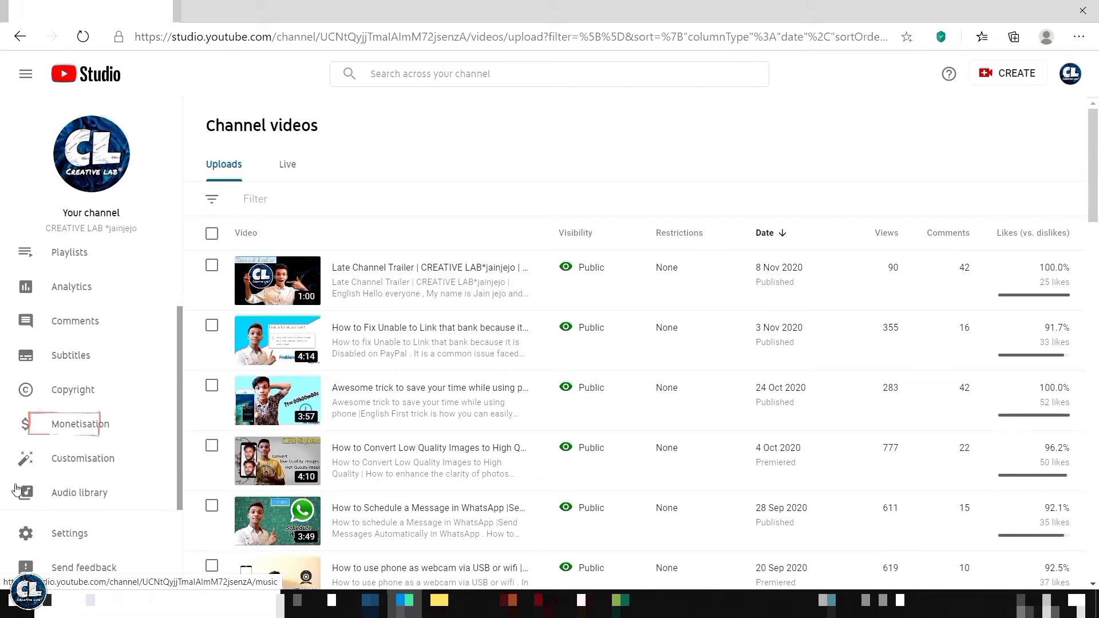
{"action": "left_click", "coordinate": [103, 427]}
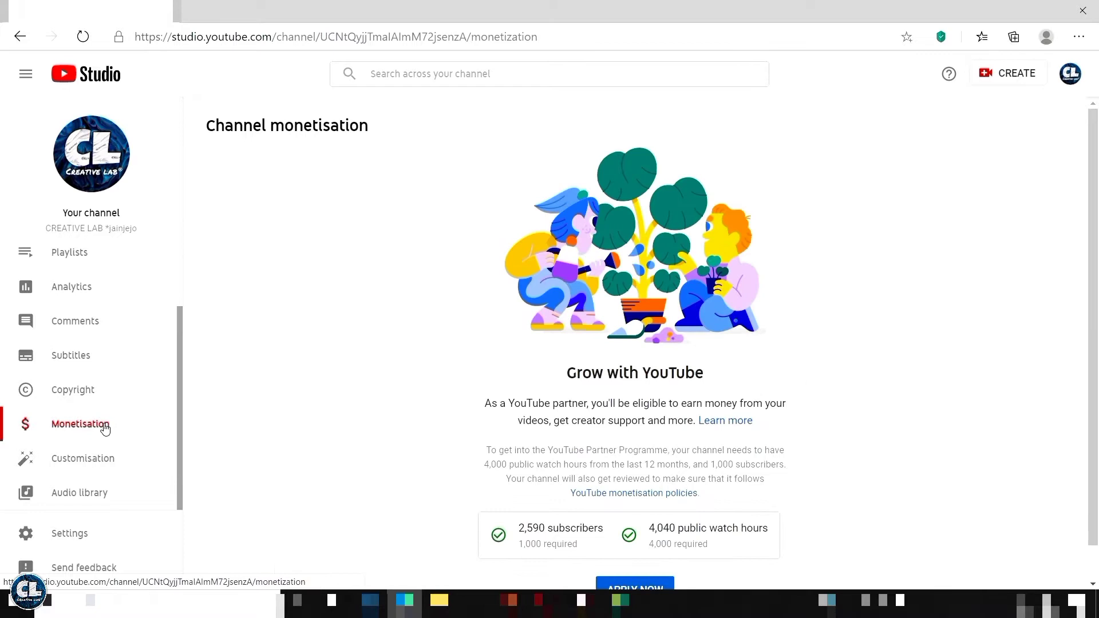
{"action": "scroll", "coordinate": [364, 383], "scroll_direction": "down", "scroll_amount": 1}
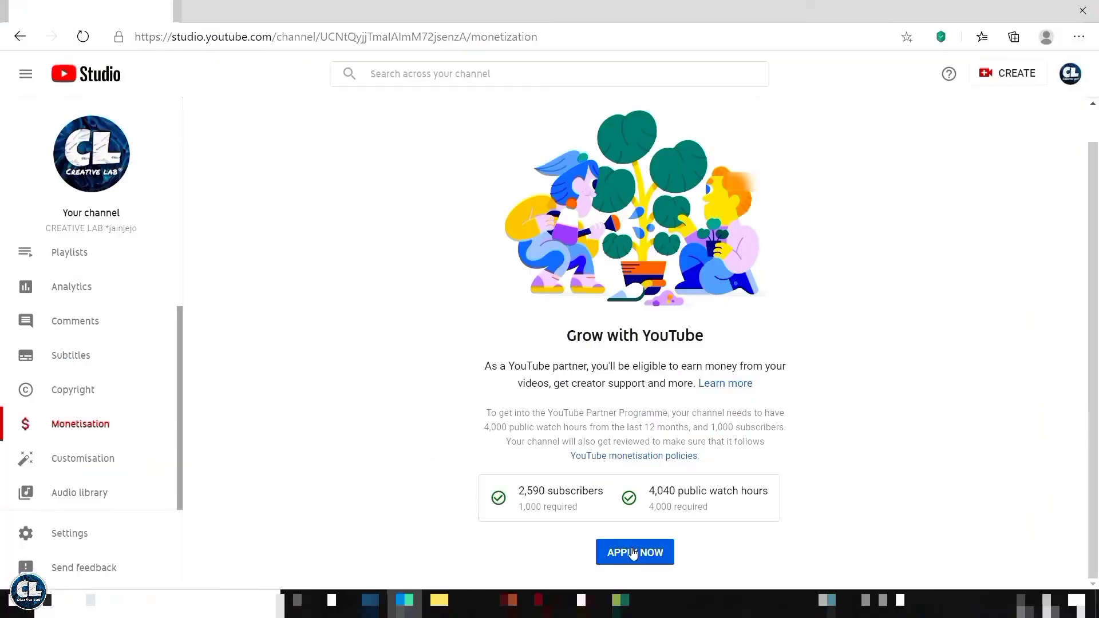
{"action": "left_click", "coordinate": [633, 553]}
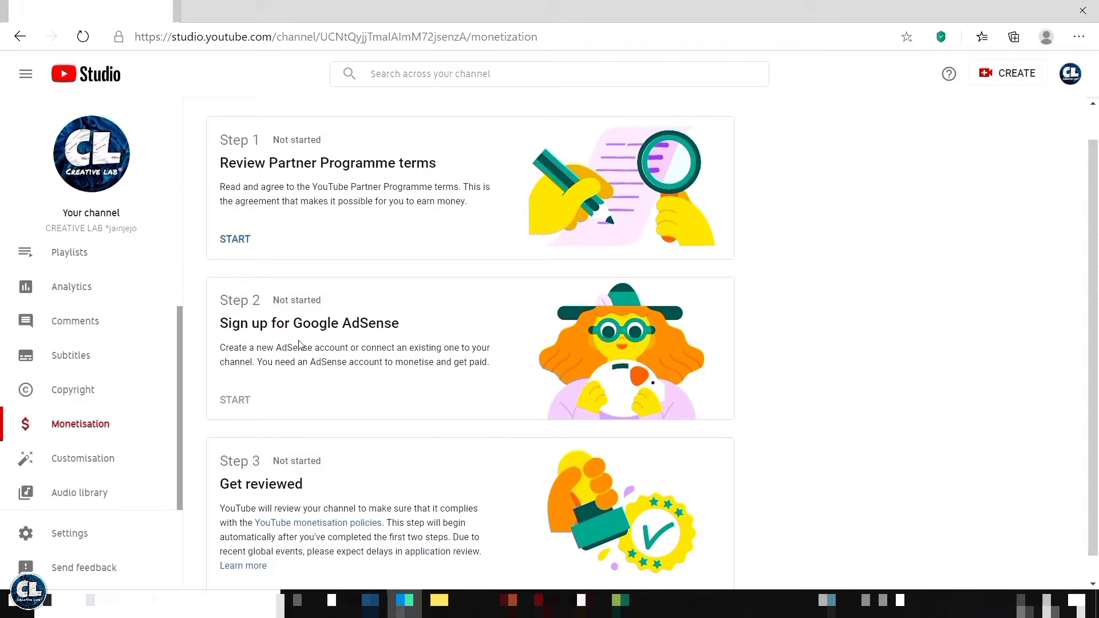
Start Step 1 of the application, review the YouTube Partner Programme terms and accept them, keeping the email updates option enabled.
{"action": "scroll", "coordinate": [394, 342], "scroll_direction": "down", "scroll_amount": 1}
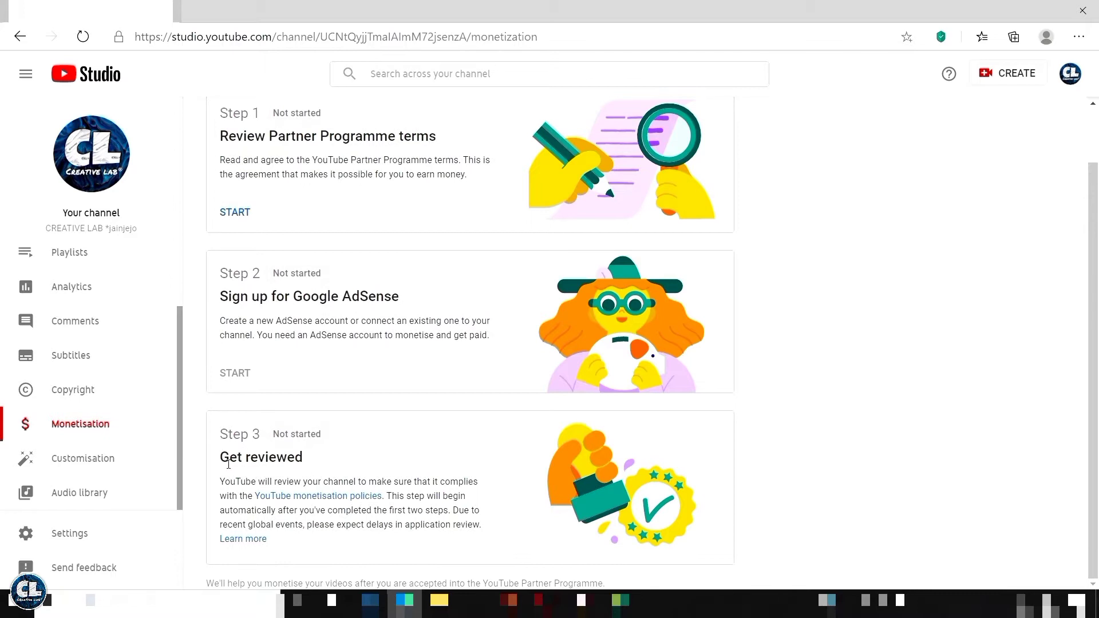
{"action": "scroll", "coordinate": [338, 460], "scroll_direction": "up", "scroll_amount": 2}
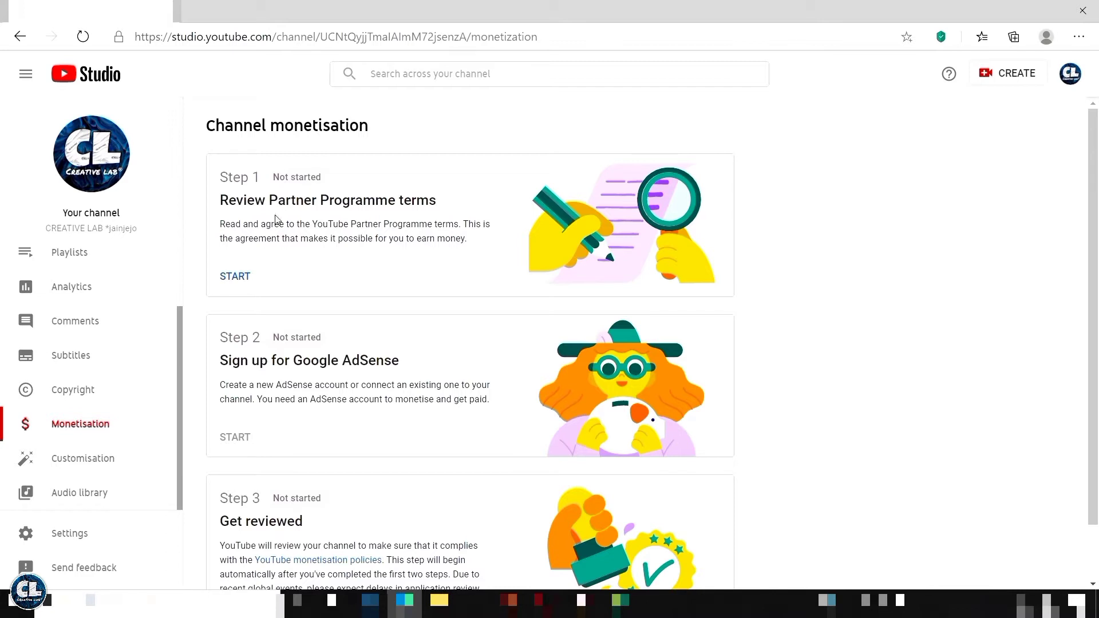
{"action": "left_click", "coordinate": [236, 276]}
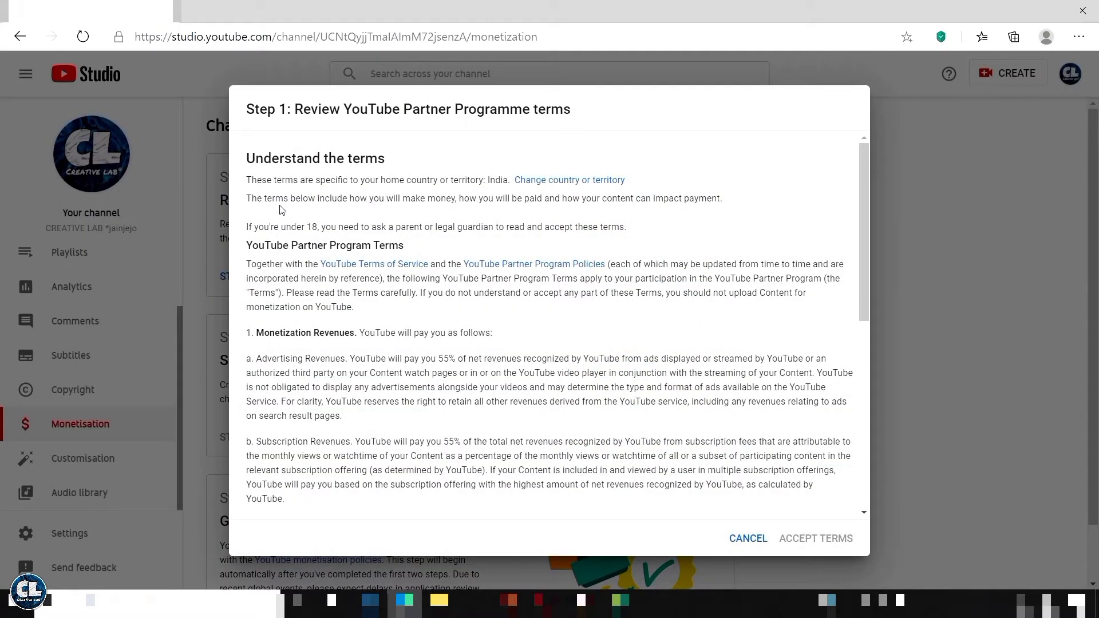
{"action": "scroll", "coordinate": [378, 330], "scroll_direction": "down", "scroll_amount": 10}
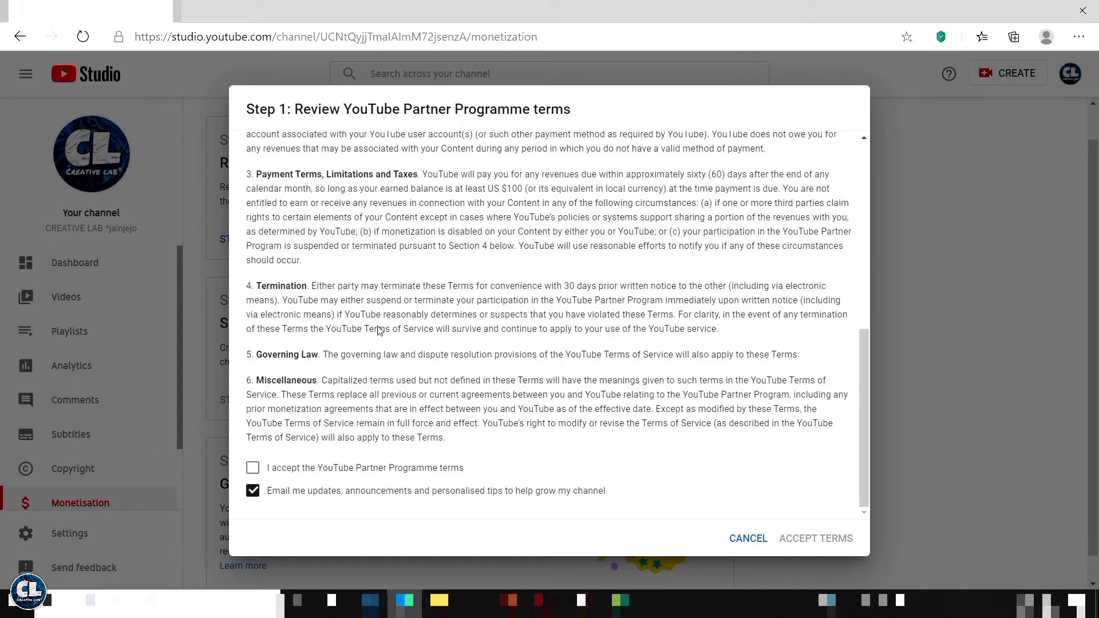
{"action": "left_click", "coordinate": [253, 470]}
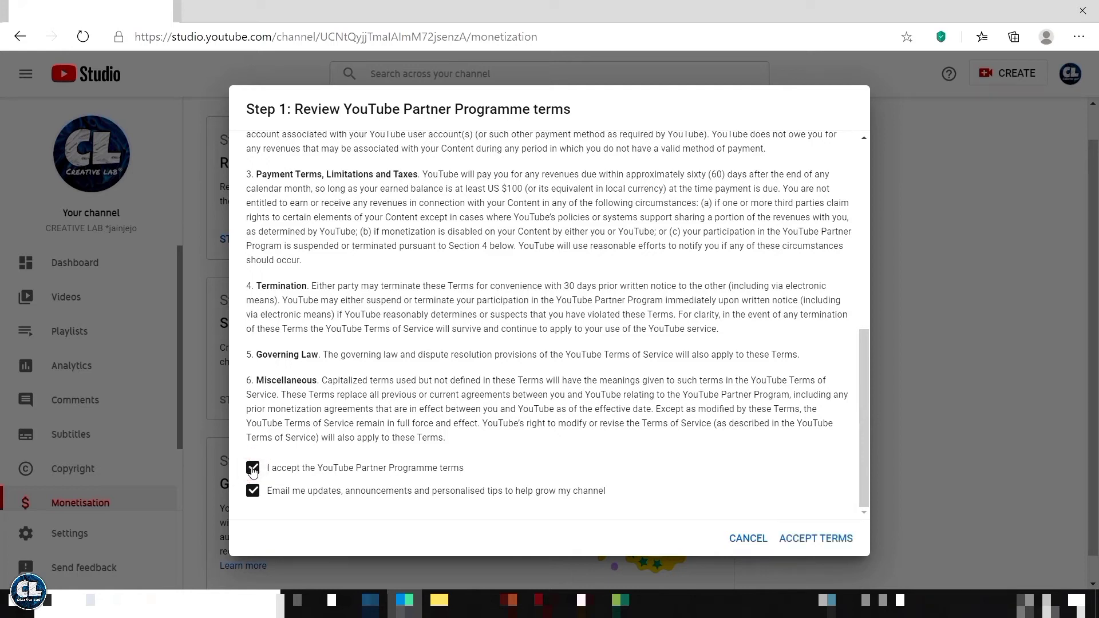
{"action": "left_click", "coordinate": [820, 539]}
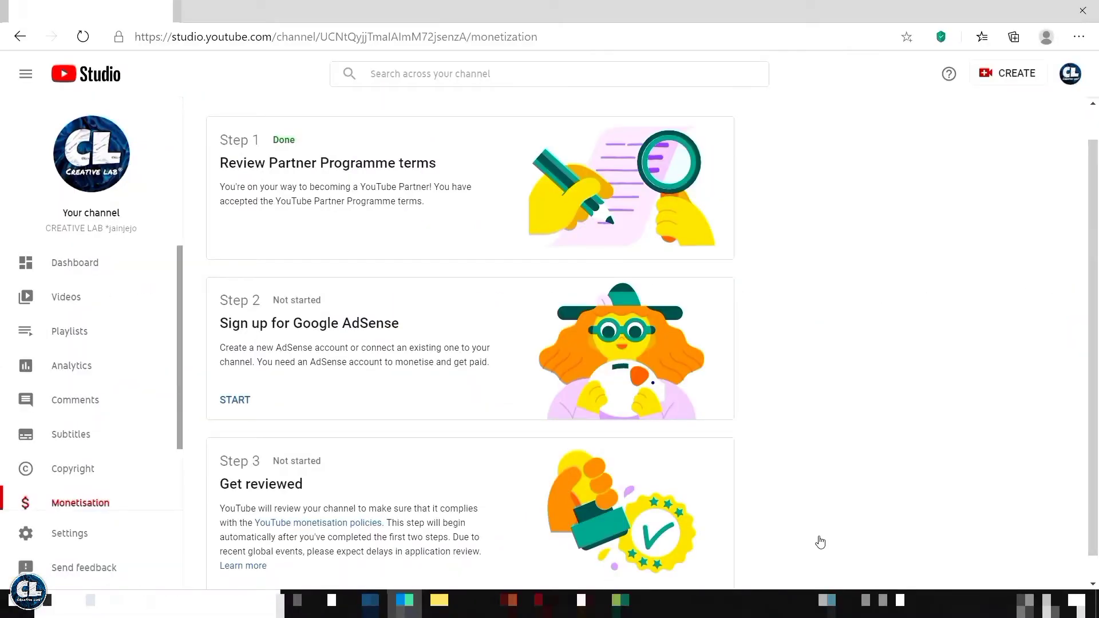
Start Step 2, the Google AdSense sign-up, and complete the identity verification with the account password.
{"action": "scroll", "coordinate": [745, 519], "scroll_direction": "down", "scroll_amount": 1}
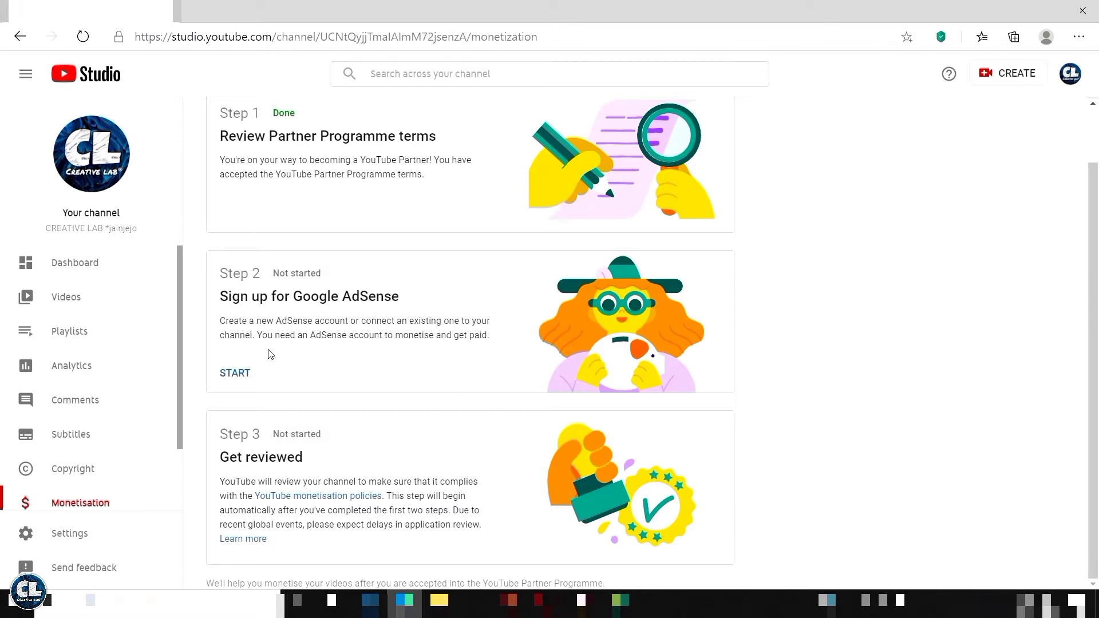
{"action": "left_click", "coordinate": [240, 375]}
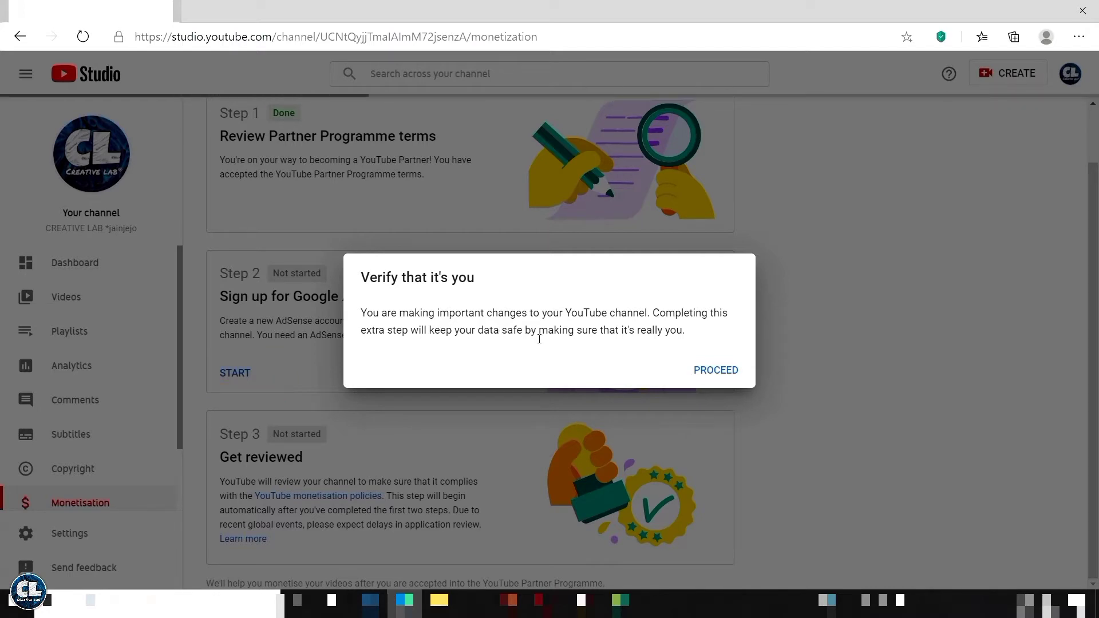
{"action": "left_click", "coordinate": [719, 374]}
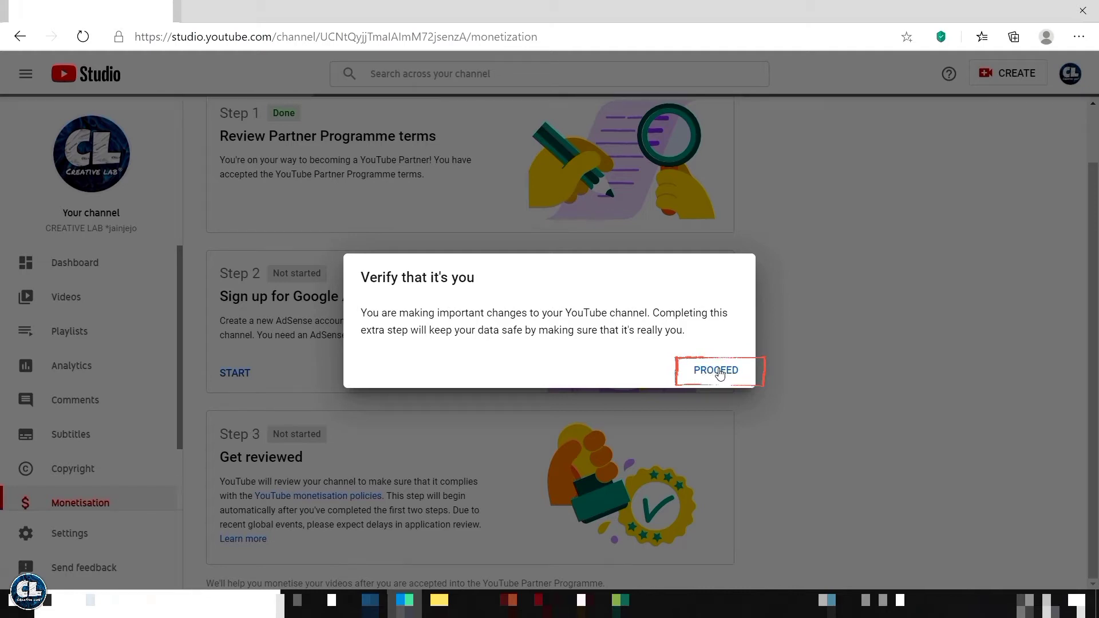
{"action": "left_click", "coordinate": [720, 374]}
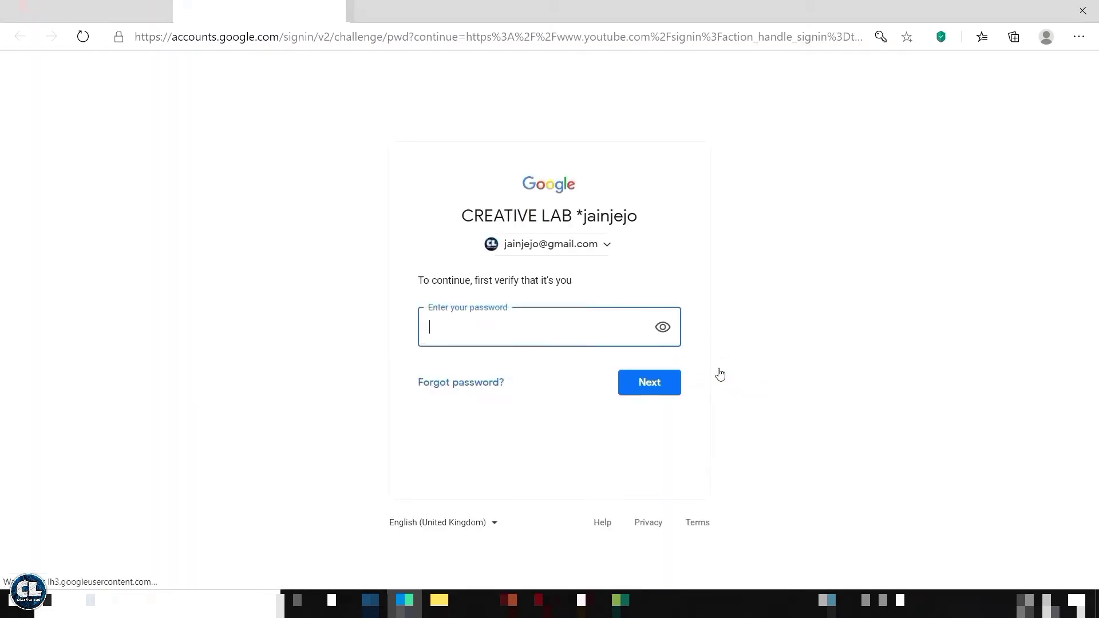
{"action": "left_click", "coordinate": [651, 381]}
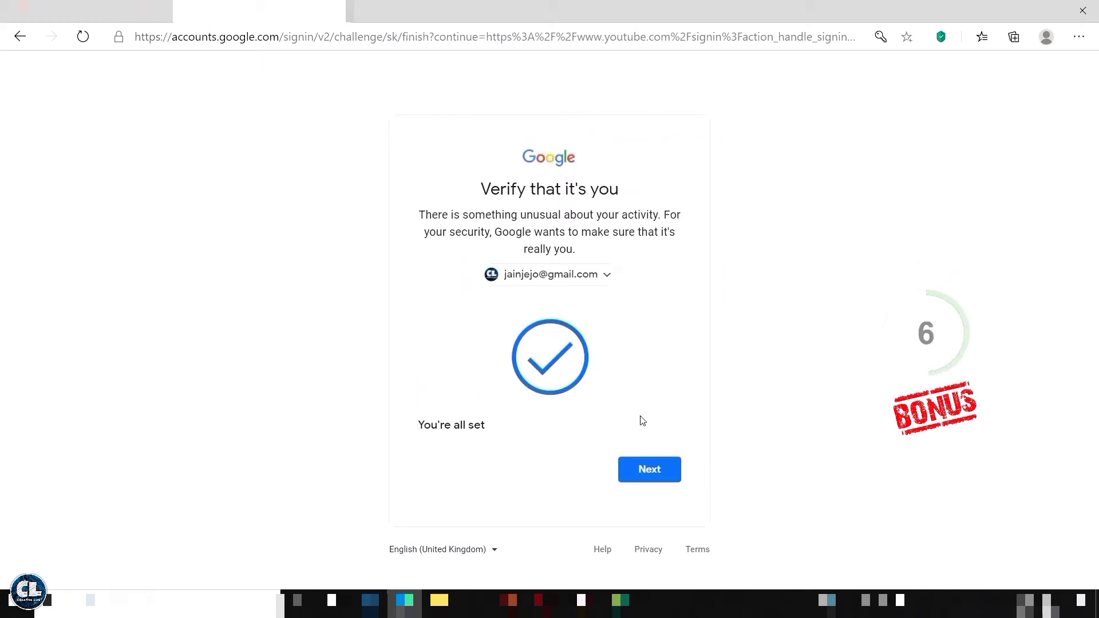
{"action": "left_click", "coordinate": [670, 470]}
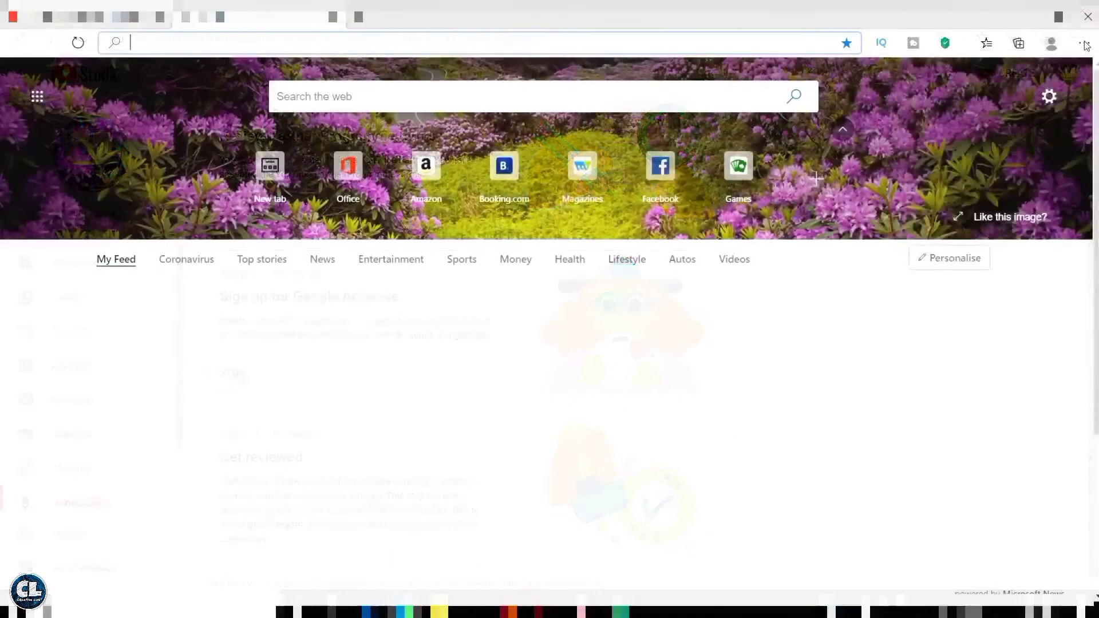
Turn off blocking on sites that show intrusive or misleading ads in Microsoft Edge's site permissions.
{"action": "left_click", "coordinate": [1084, 43]}
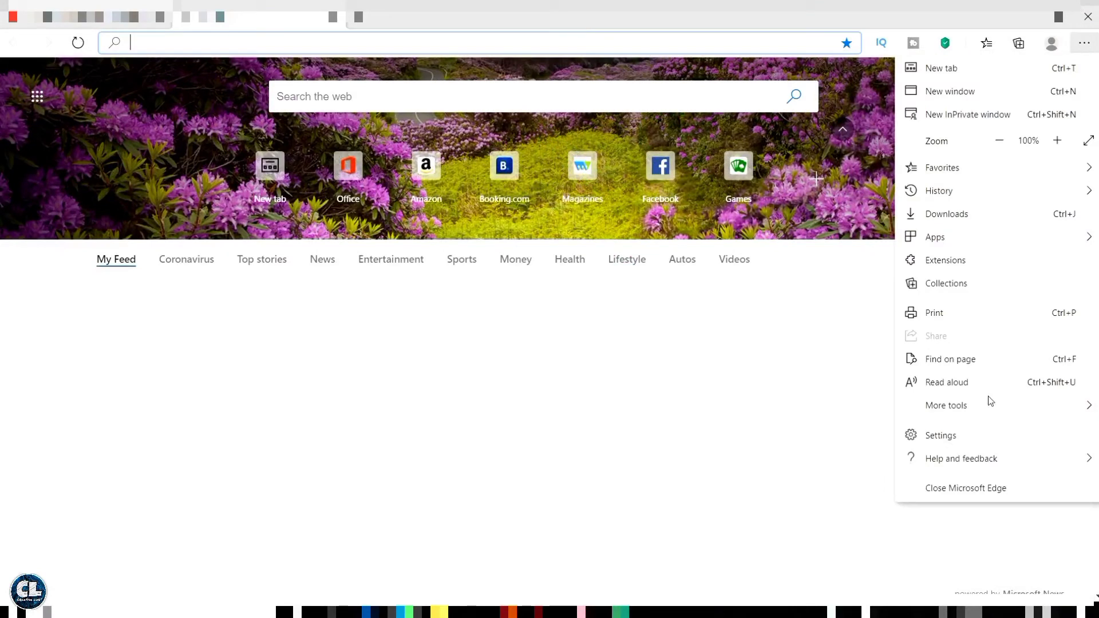
{"action": "left_click", "coordinate": [959, 435]}
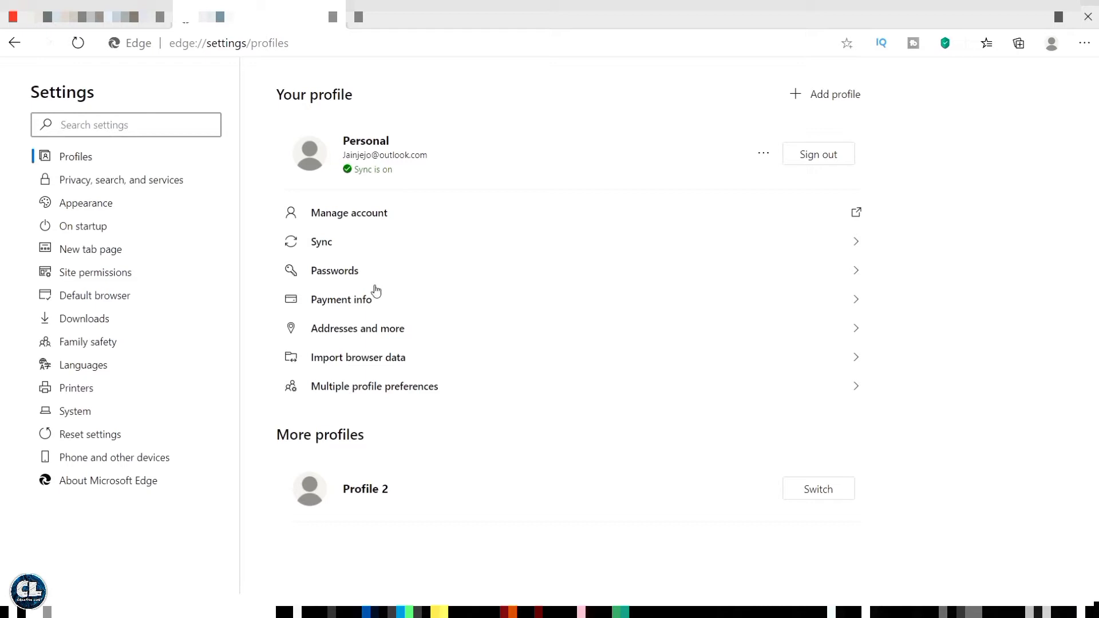
{"action": "left_click", "coordinate": [114, 280]}
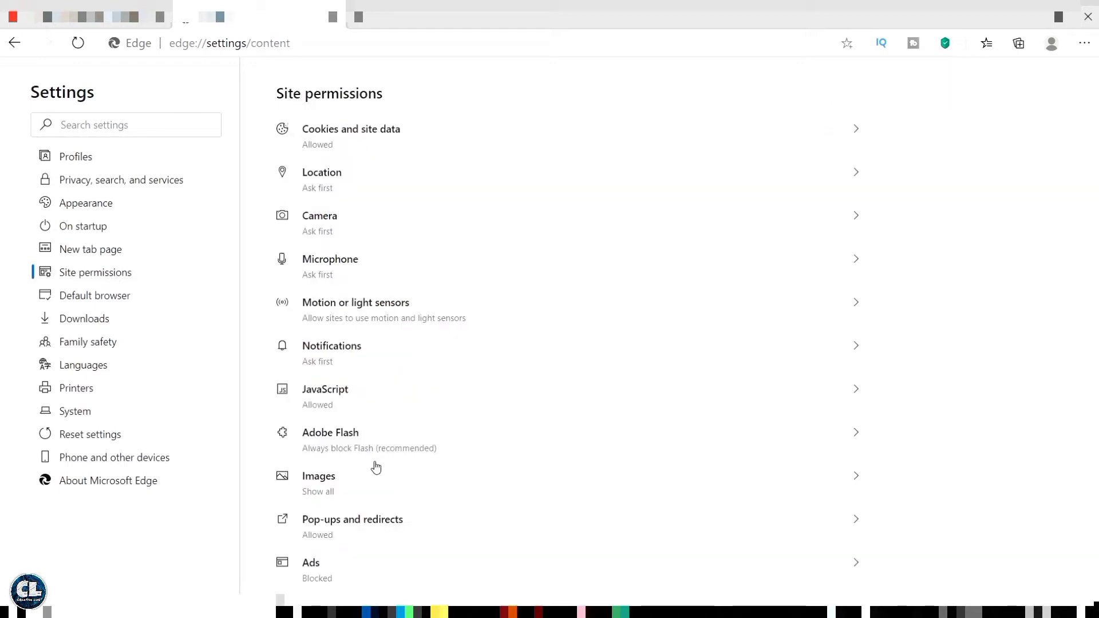
{"action": "scroll", "coordinate": [375, 467], "scroll_direction": "down", "scroll_amount": 2}
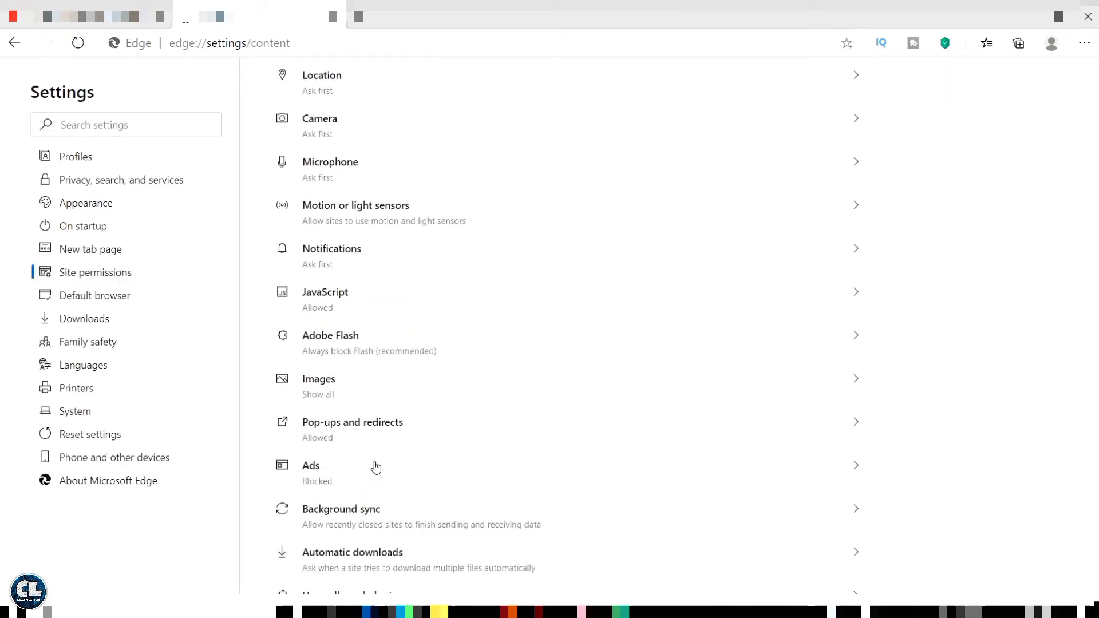
{"action": "left_click", "coordinate": [341, 484]}
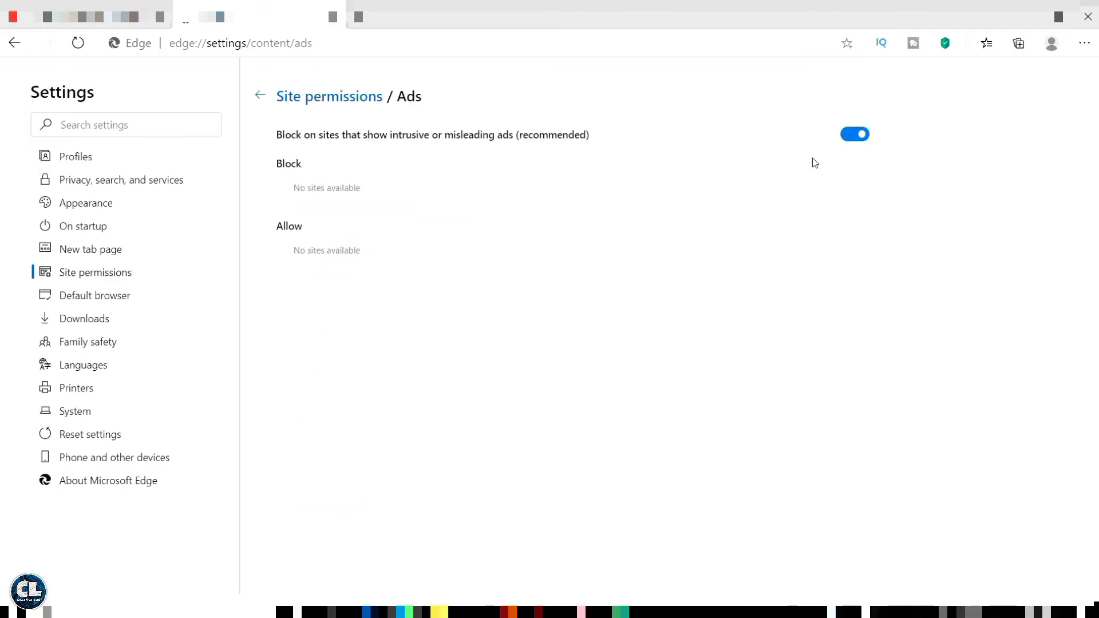
{"action": "left_click", "coordinate": [866, 138]}
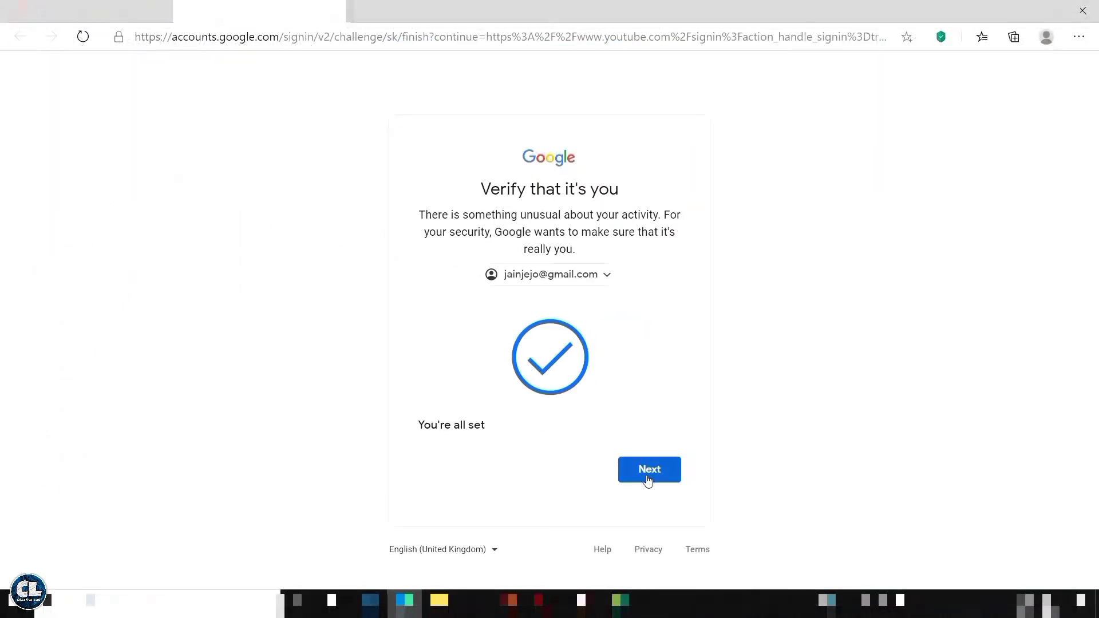
Finish the Google identity check, state that no AdSense account exists yet, and continue to AdSense with the second listed Google account.
{"action": "left_click", "coordinate": [648, 477]}
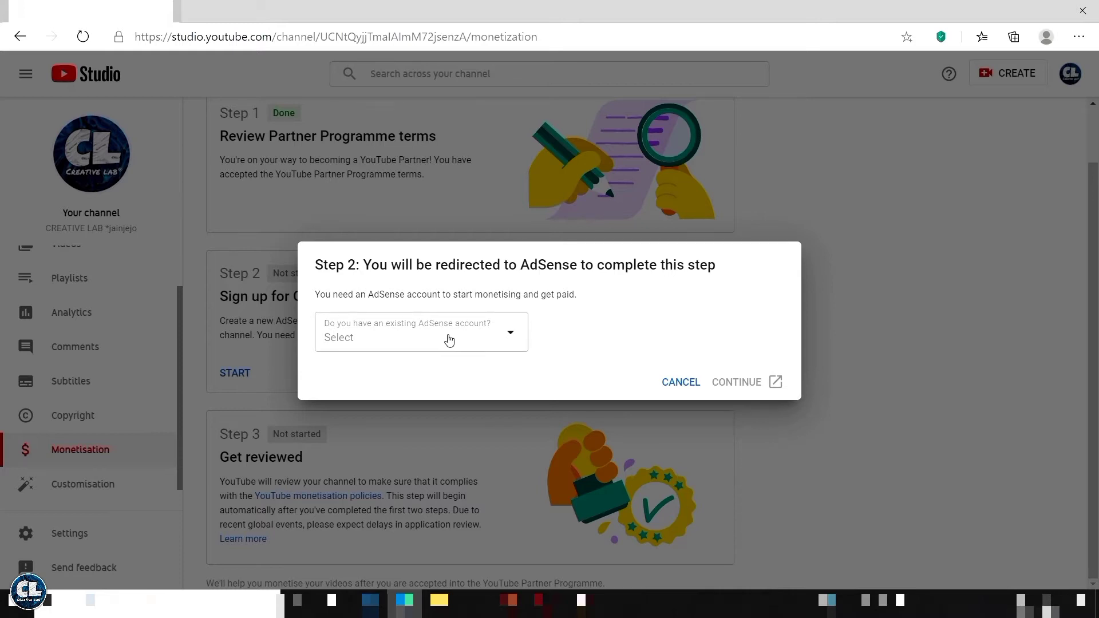
{"action": "left_click", "coordinate": [496, 336]}
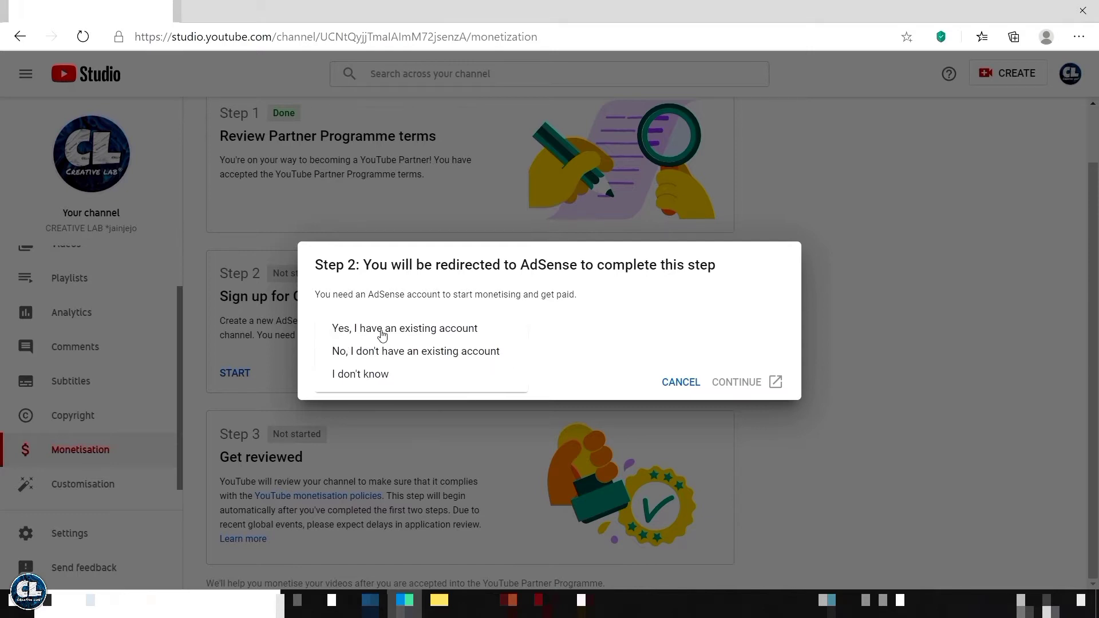
{"action": "left_click", "coordinate": [404, 352]}
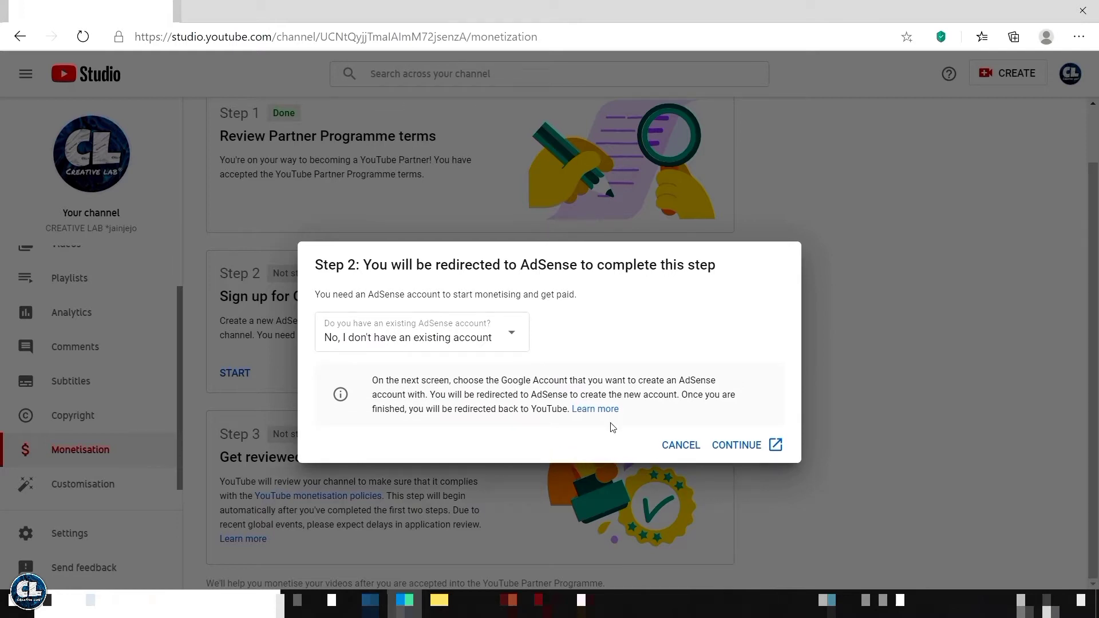
{"action": "left_click", "coordinate": [743, 446]}
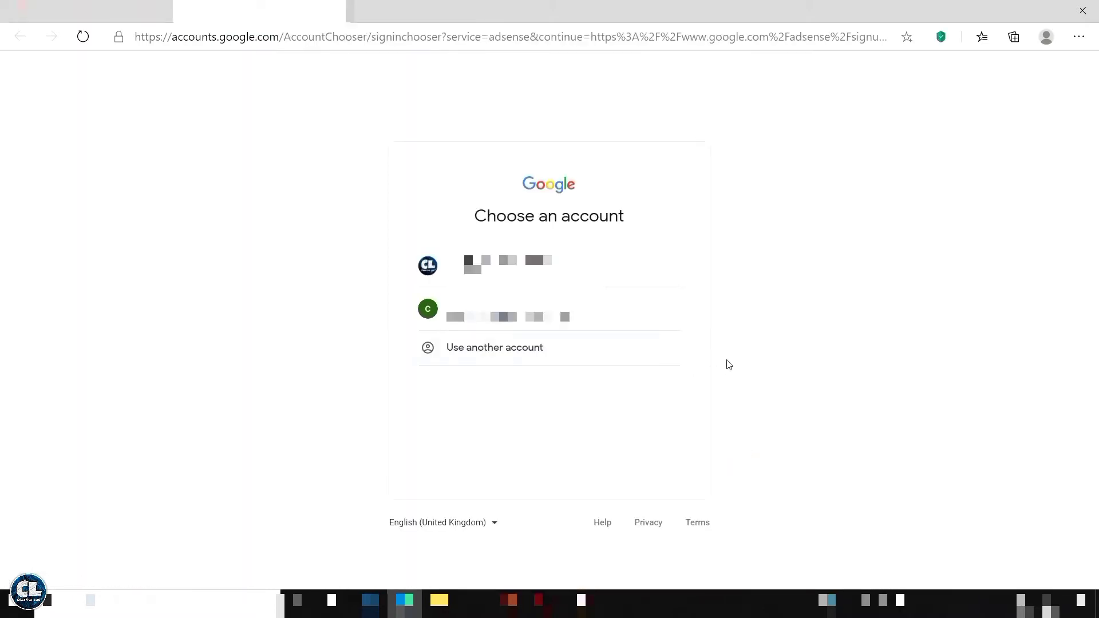
{"action": "left_click", "coordinate": [634, 311]}
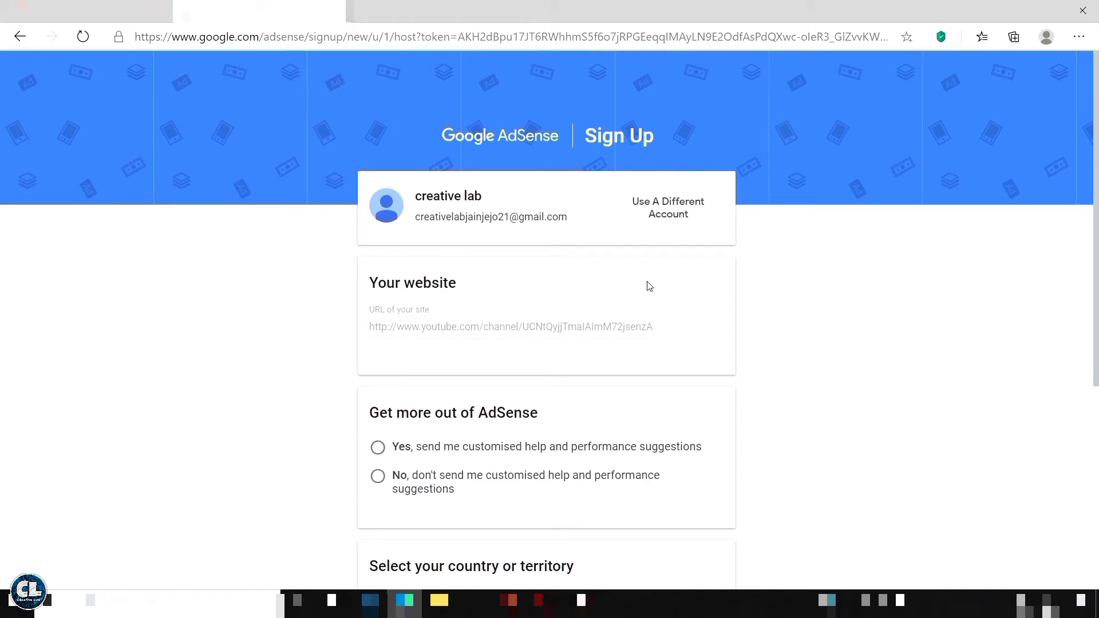
Opt out of customised help and performance suggestions in the AdSense sign-up form.
{"action": "scroll", "coordinate": [650, 286], "scroll_direction": "down", "scroll_amount": 1}
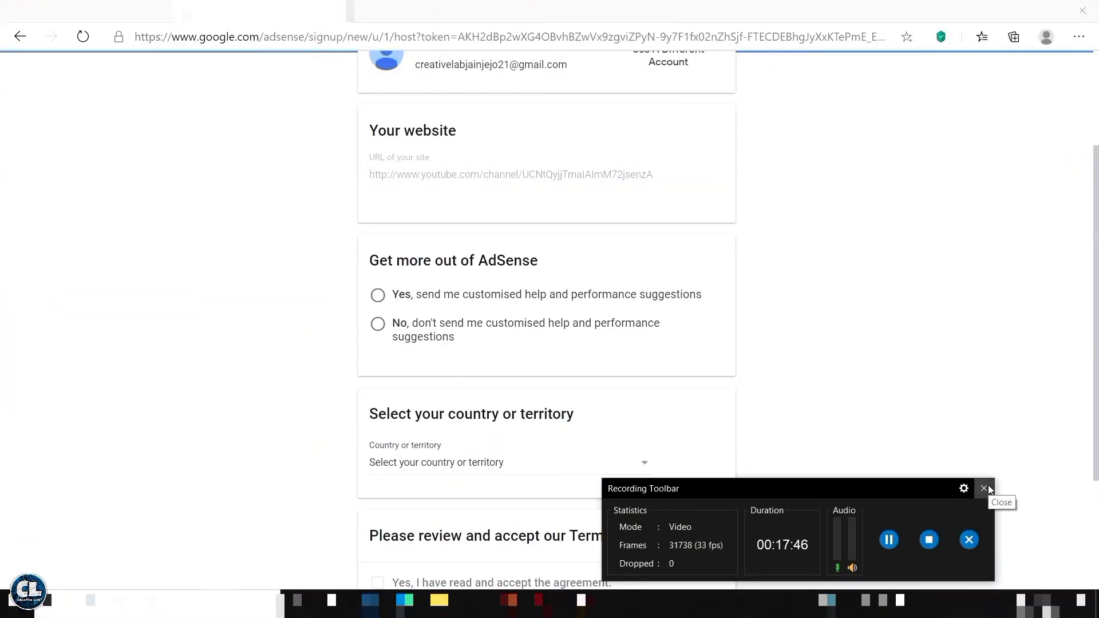
{"action": "left_click", "coordinate": [984, 489]}
{"action": "scroll", "coordinate": [891, 263], "scroll_direction": "up", "scroll_amount": 3}
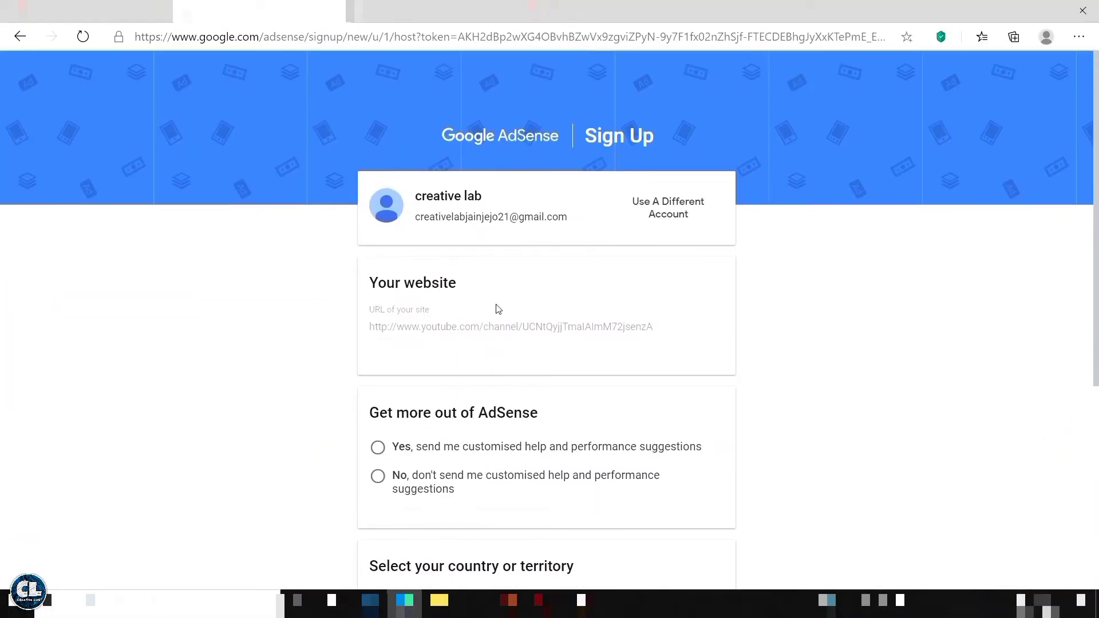
{"action": "scroll", "coordinate": [496, 310], "scroll_direction": "down", "scroll_amount": 1}
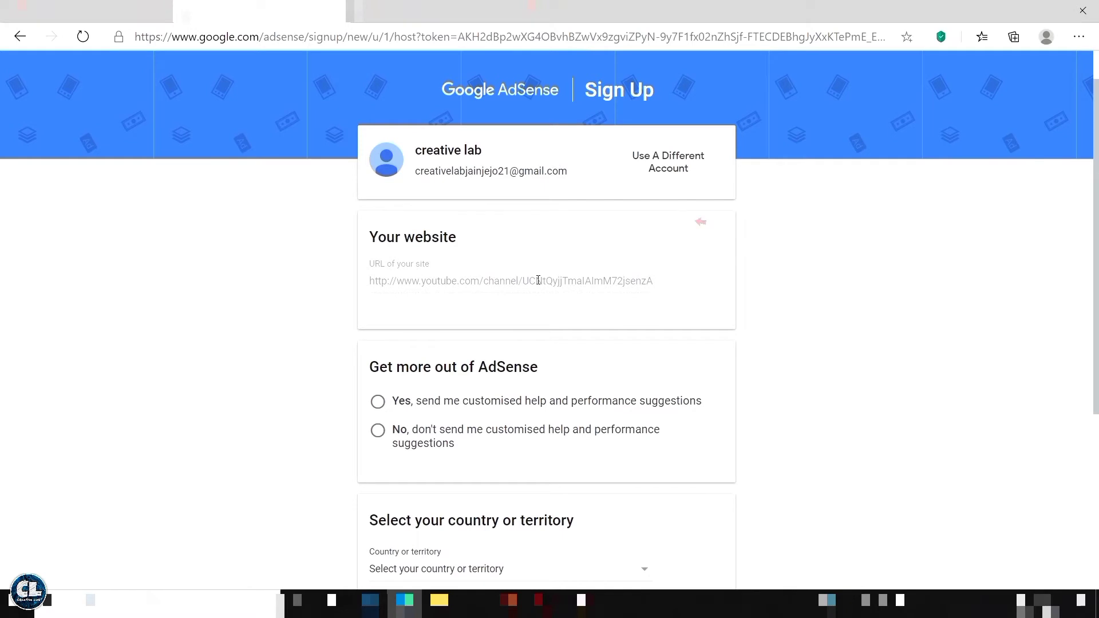
{"action": "scroll", "coordinate": [538, 280], "scroll_direction": "down", "scroll_amount": 1}
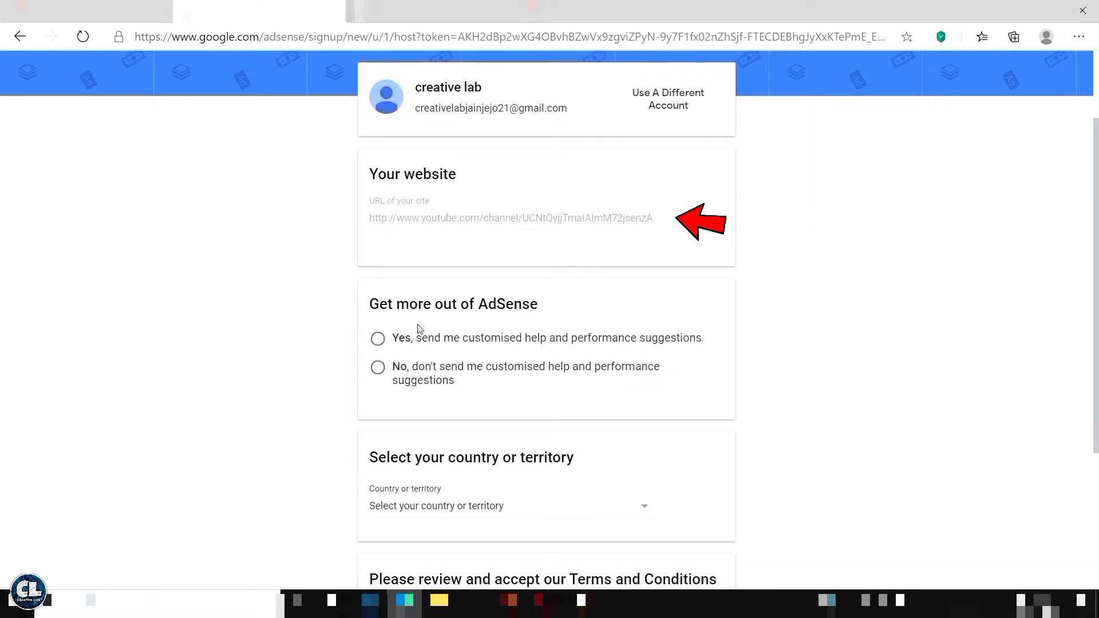
{"action": "scroll", "coordinate": [411, 331], "scroll_direction": "down", "scroll_amount": 1}
{"action": "left_click", "coordinate": [378, 301]}
Set the country or territory in the AdSense sign-up form to India.
{"action": "scroll", "coordinate": [447, 351], "scroll_direction": "down", "scroll_amount": 2}
{"action": "left_click", "coordinate": [507, 323]}
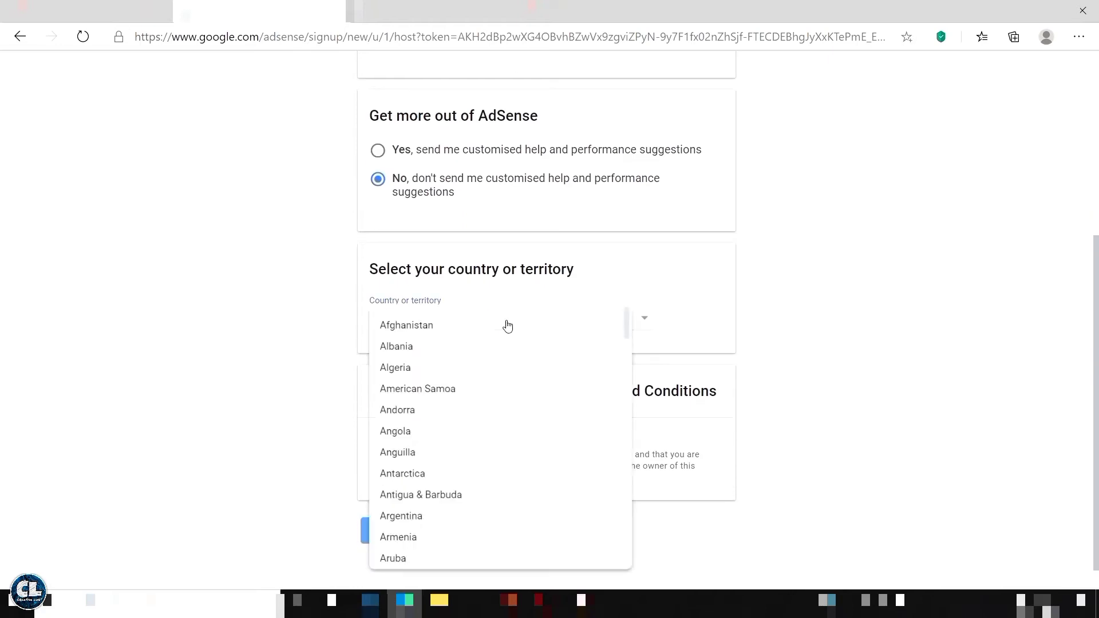
{"action": "scroll", "coordinate": [501, 429], "scroll_direction": "down", "scroll_amount": 15}
{"action": "scroll", "coordinate": [501, 429], "scroll_direction": "down", "scroll_amount": 18}
{"action": "scroll", "coordinate": [500, 429], "scroll_direction": "down", "scroll_amount": 6}
{"action": "left_click", "coordinate": [514, 364]}
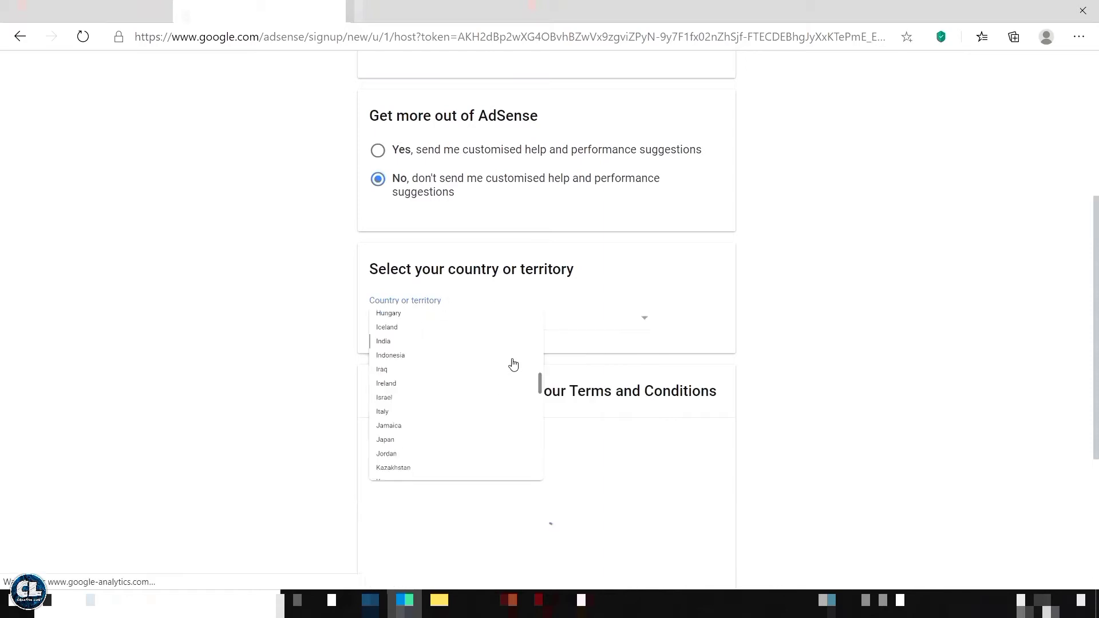
Read through the AdSense Terms and Conditions and accept the agreement.
{"action": "scroll", "coordinate": [484, 403], "scroll_direction": "down", "scroll_amount": 10}
{"action": "scroll", "coordinate": [484, 402], "scroll_direction": "down", "scroll_amount": 20}
{"action": "scroll", "coordinate": [483, 402], "scroll_direction": "down", "scroll_amount": 15}
{"action": "left_click", "coordinate": [378, 517]}
{"action": "scroll", "coordinate": [491, 503], "scroll_direction": "down", "scroll_amount": 3}
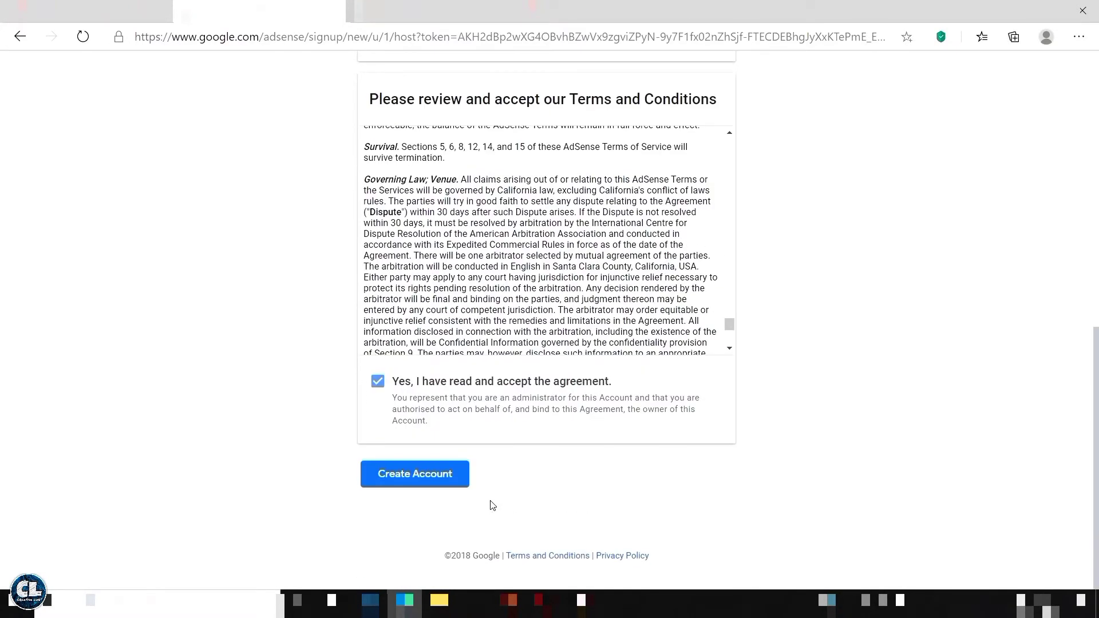
Create the AdSense account and go through the introduction slides to reach the payment address form.
{"action": "left_click", "coordinate": [424, 502]}
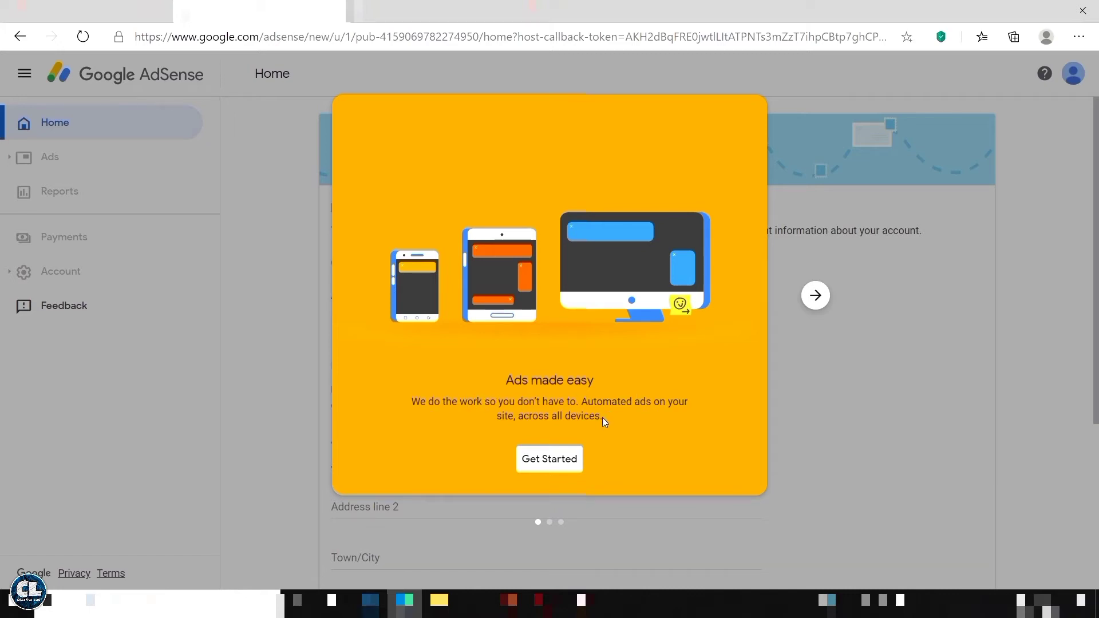
{"action": "left_click", "coordinate": [815, 296]}
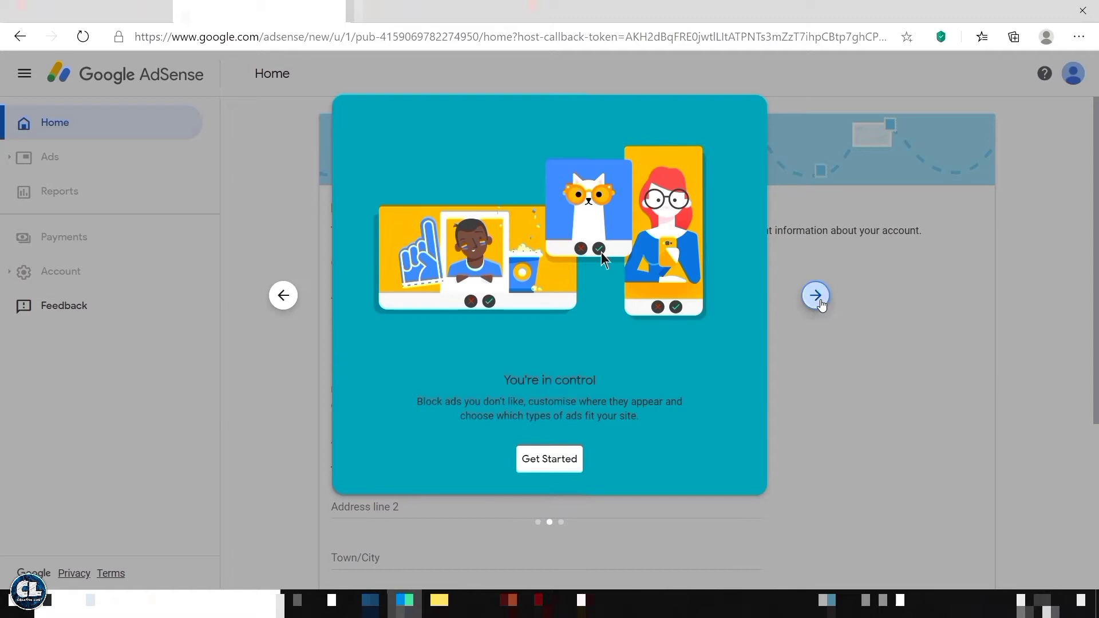
{"action": "left_click", "coordinate": [816, 295]}
{"action": "left_click", "coordinate": [550, 460]}
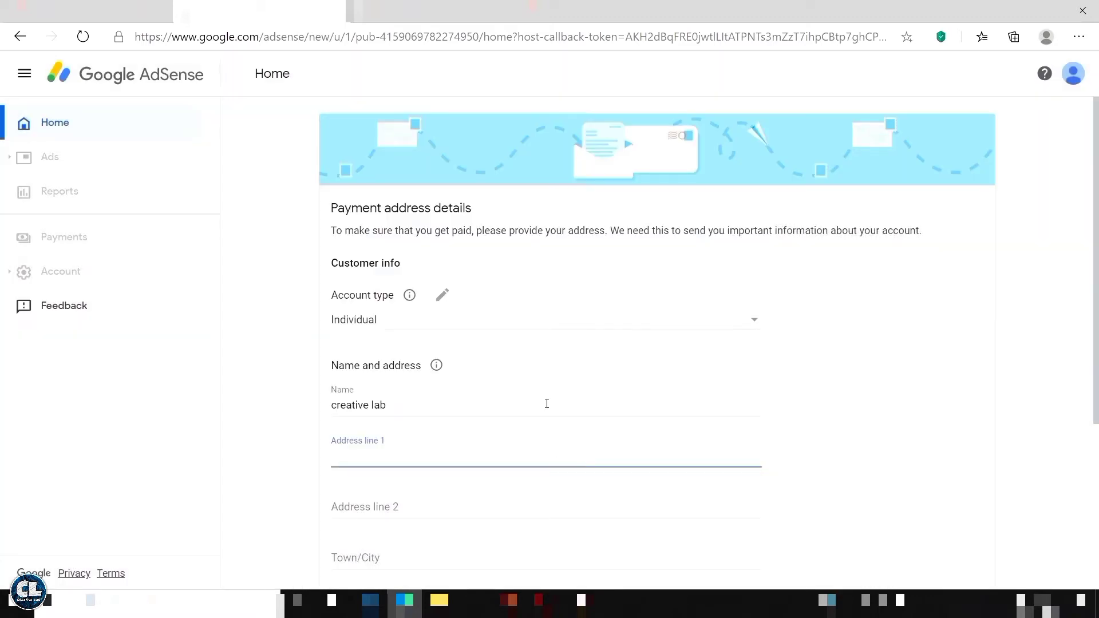
Set the account type in the payment address details to Individual.
{"action": "scroll", "coordinate": [405, 376], "scroll_direction": "down", "scroll_amount": 4}
{"action": "scroll", "coordinate": [405, 376], "scroll_direction": "up", "scroll_amount": 4}
{"action": "left_click", "coordinate": [389, 323]}
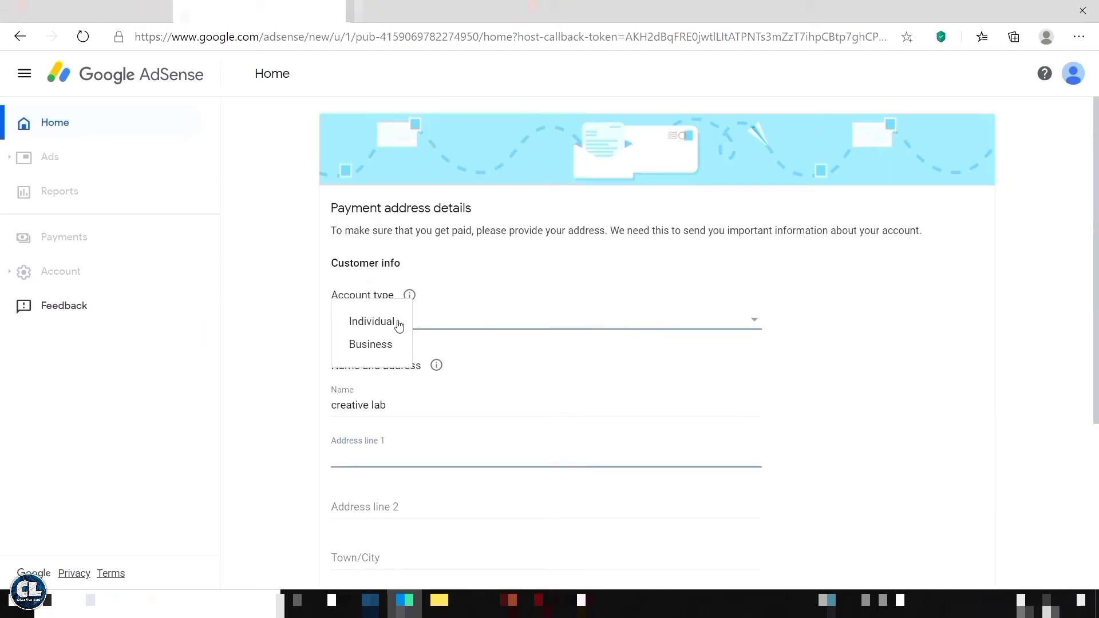
{"action": "left_click", "coordinate": [399, 324]}
Replace the prefilled name in the payment address details with the account holder's full name.
{"action": "scroll", "coordinate": [398, 323], "scroll_direction": "down", "scroll_amount": 2}
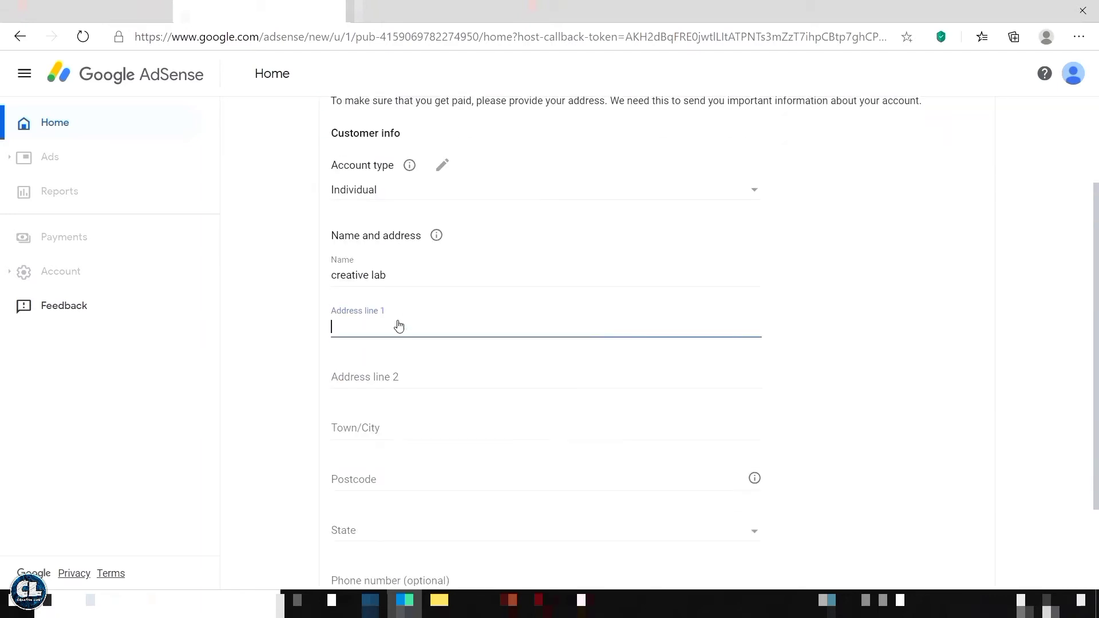
{"action": "left_click", "coordinate": [403, 280]}
{"action": "key", "text": "BackSpace"}
{"action": "key", "text": "BackSpace"}
{"action": "key", "text": "BackSpace"}
{"action": "key", "text": "BackSpace"}
{"action": "key", "text": "BackSpace"}
{"action": "key", "text": "BackSpace"}
{"action": "key", "text": "BackSpace"}
{"action": "key", "text": "BackSpace"}
{"action": "key", "text": "BackSpace"}
{"action": "key", "text": "BackSpace"}
{"action": "key", "text": "BackSpace"}
{"action": "key", "text": "BackSpace"}
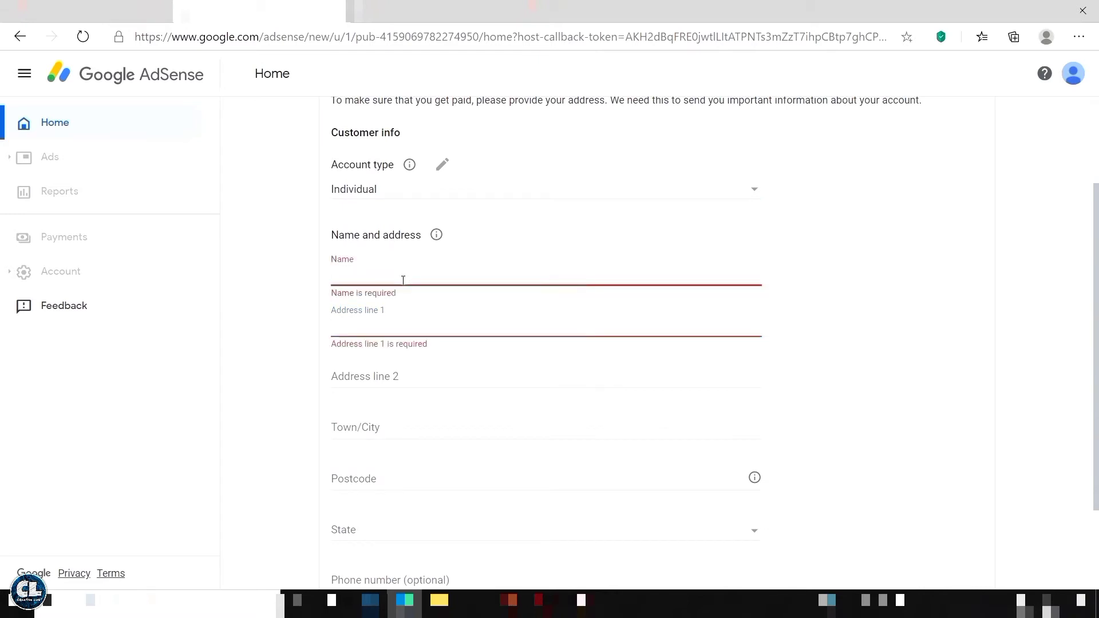
{"action": "type", "text": "S"}
Fill in the first address line with the account holder's postal address.
{"action": "left_click", "coordinate": [396, 327]}
{"action": "scroll", "coordinate": [396, 327], "scroll_direction": "down", "scroll_amount": 2}
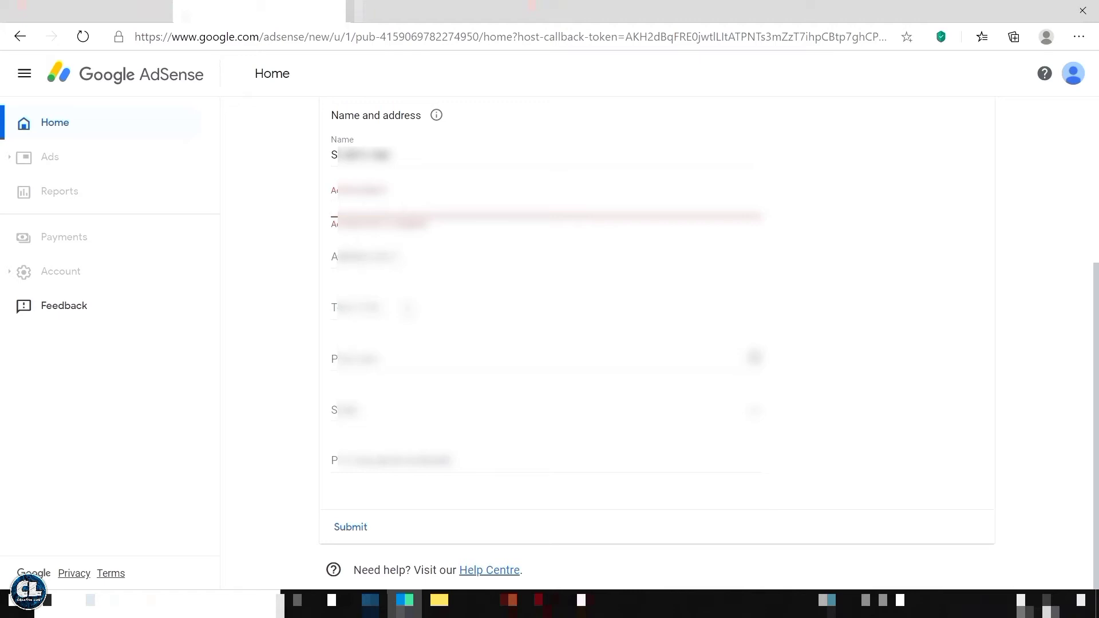
{"action": "type", "text": "M"}
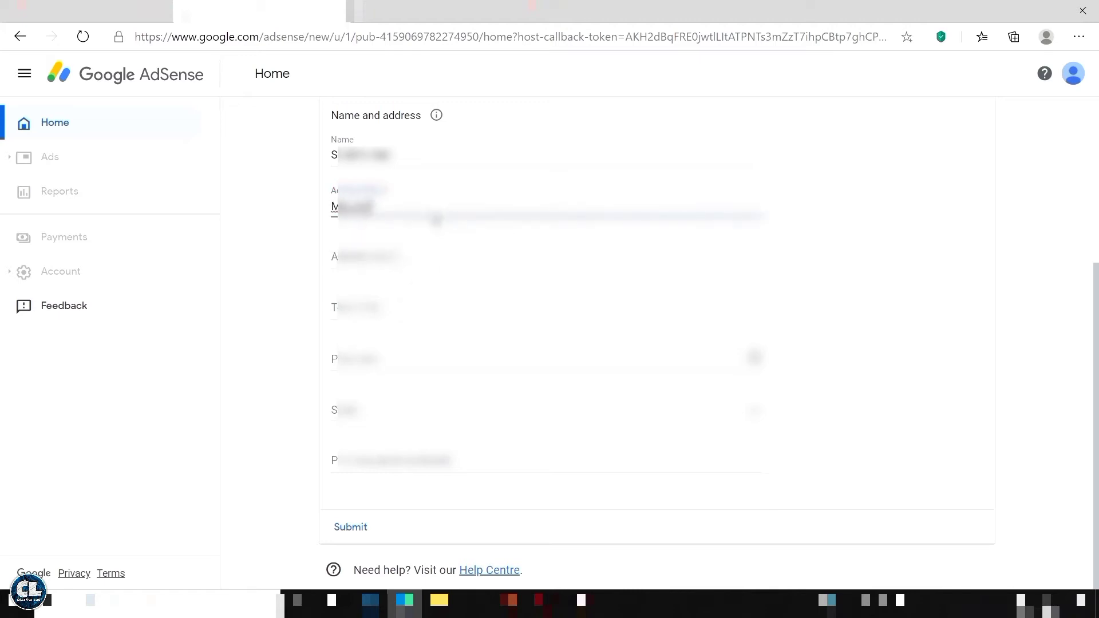
{"action": "type", "text": ", Po"}
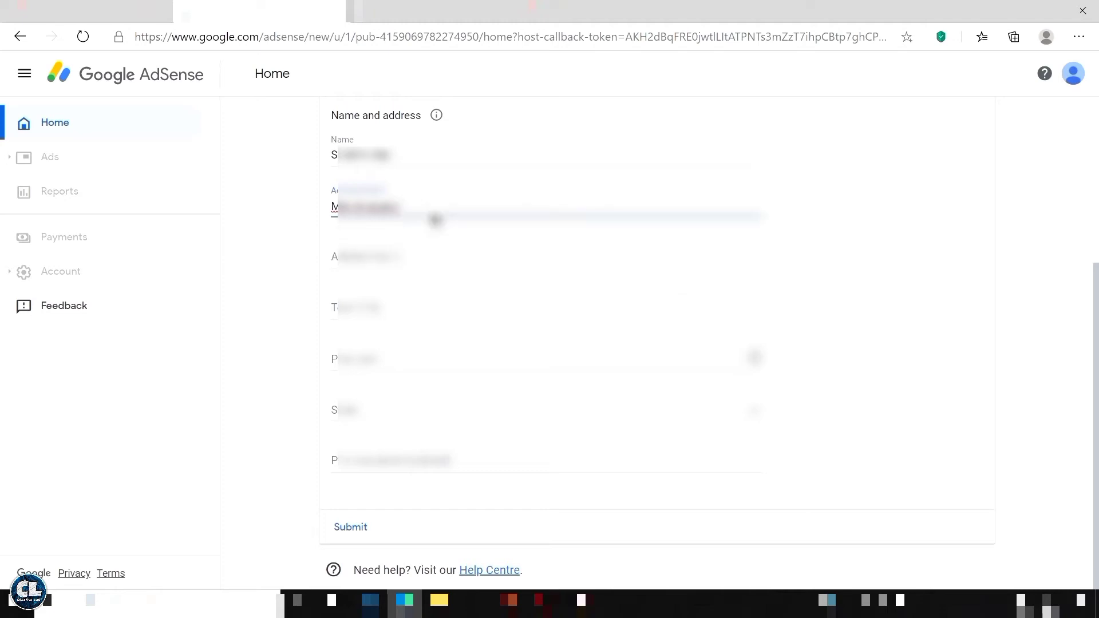
{"action": "type", "text": "rvorim"}
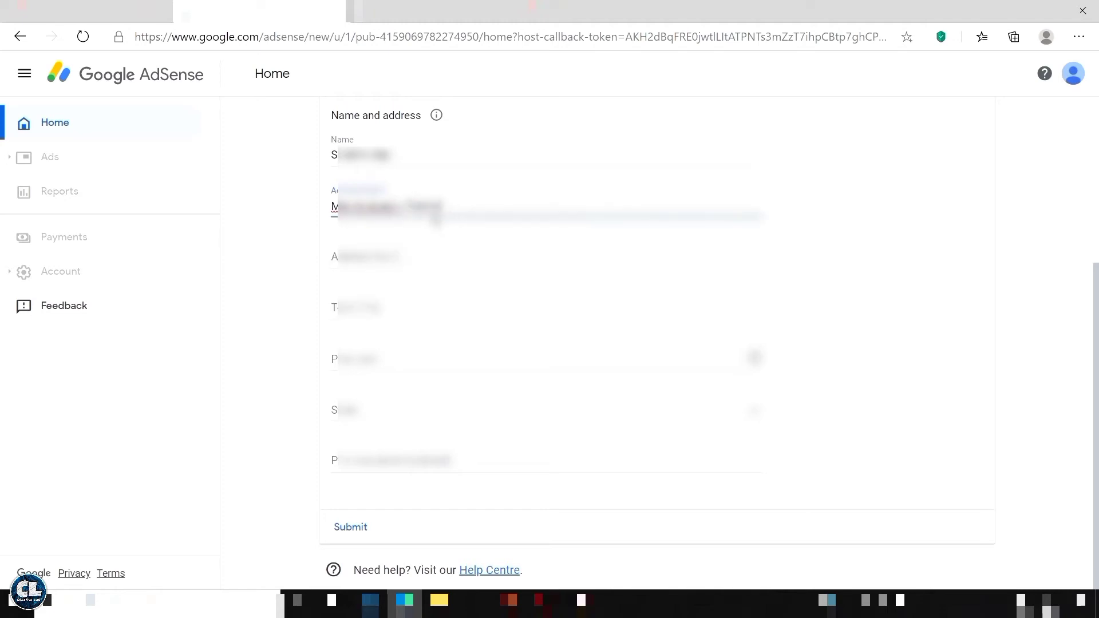
Complete the payment address with the town or city, postcode, state and the account holder's phone number.
{"action": "left_click", "coordinate": [436, 304]}
{"action": "type", "text": "T"}
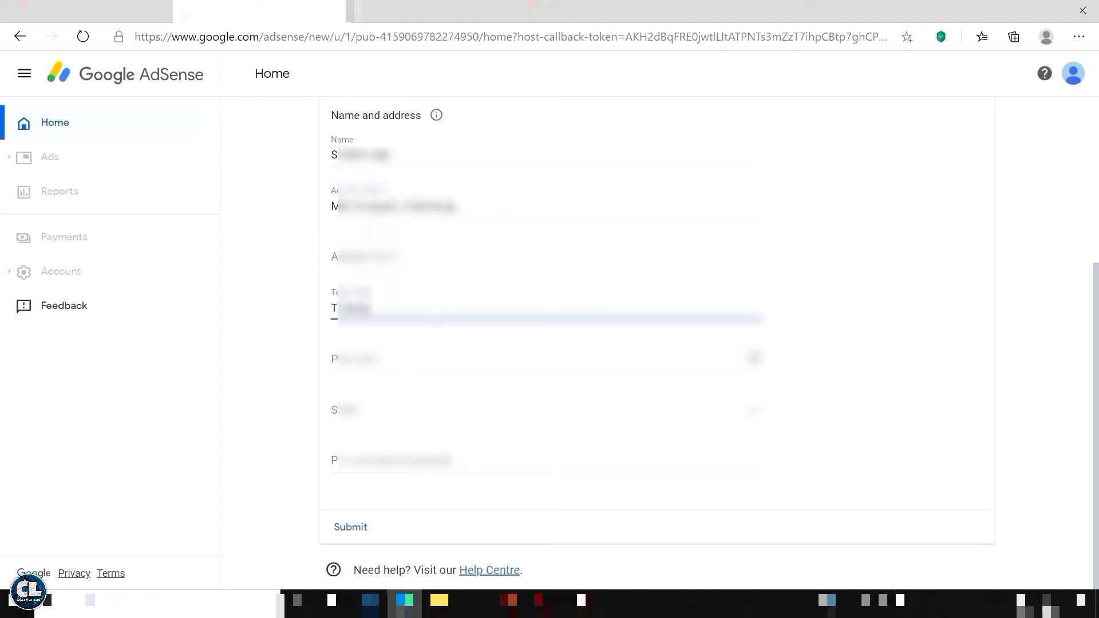
{"action": "left_click", "coordinate": [439, 356]}
{"action": "type", "text": "6"}
{"action": "left_click", "coordinate": [429, 410]}
{"action": "scroll", "coordinate": [422, 439], "scroll_direction": "down", "scroll_amount": 3}
{"action": "left_click", "coordinate": [422, 452]}
{"action": "left_click", "coordinate": [423, 458]}
{"action": "type", "text": "......"}
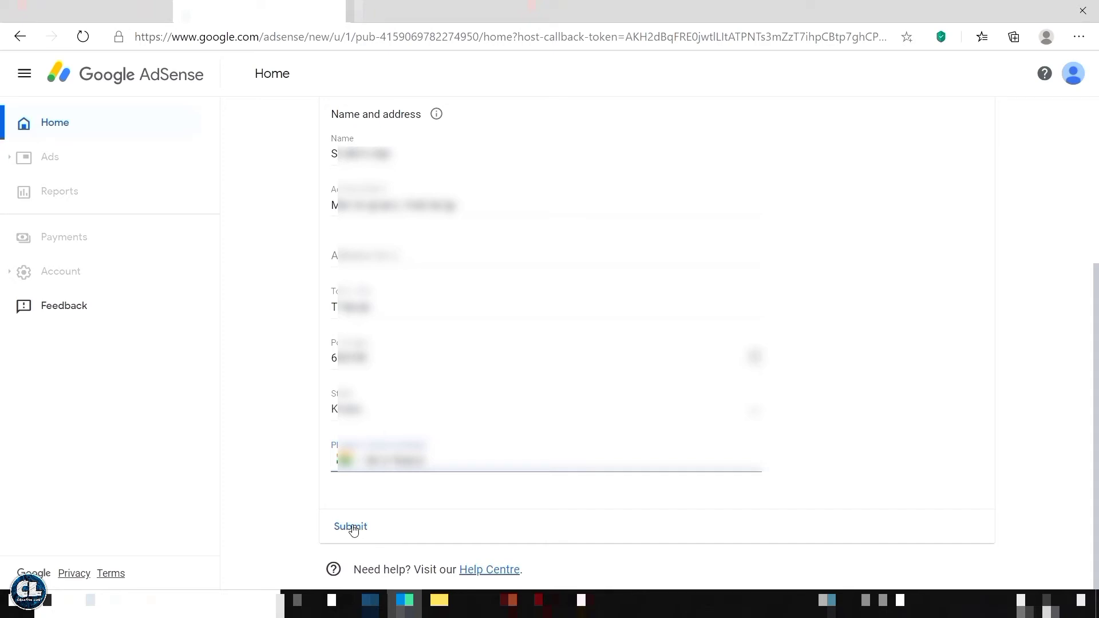
Submit the payment address details and follow the redirect back to the channel monetisation page in YouTube Studio.
{"action": "left_click", "coordinate": [351, 527]}
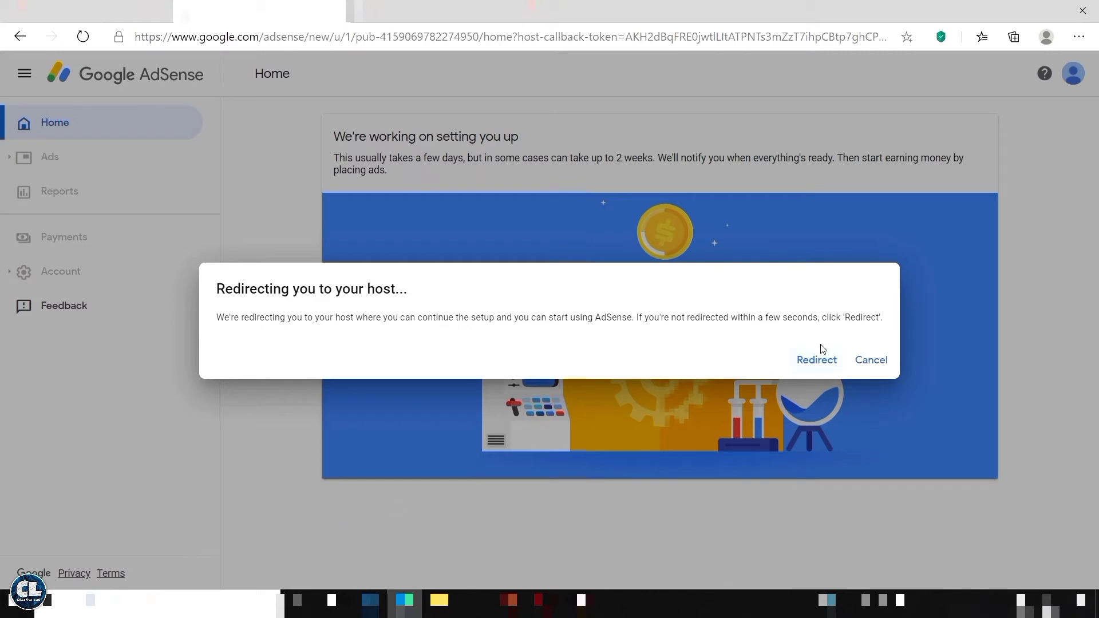
{"action": "left_click", "coordinate": [817, 364]}
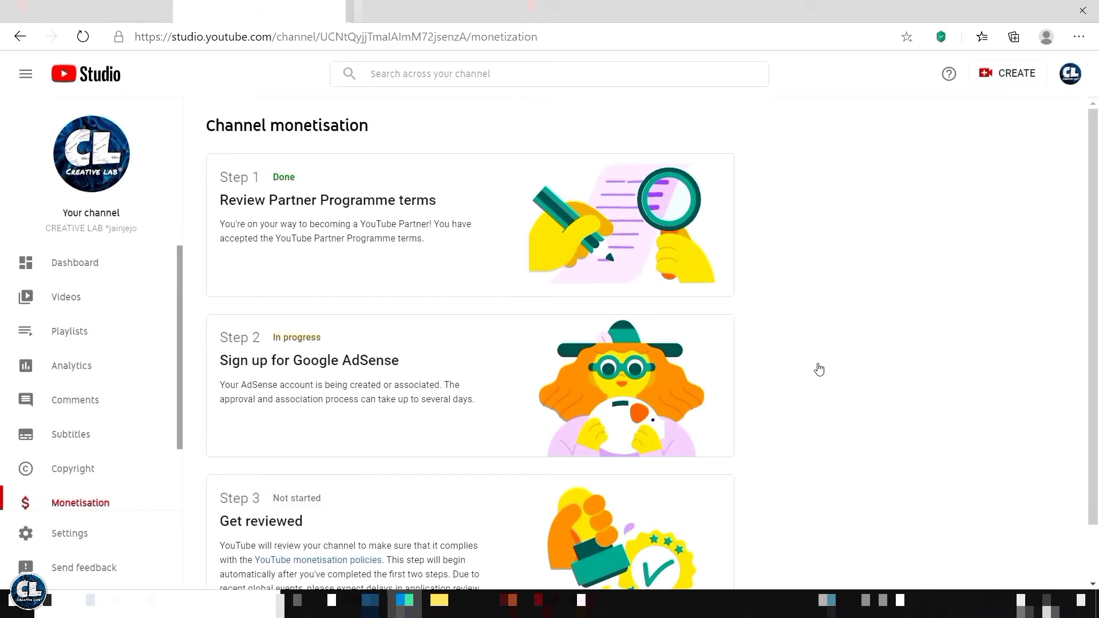
{"action": "scroll", "coordinate": [687, 400], "scroll_direction": "down", "scroll_amount": 1}
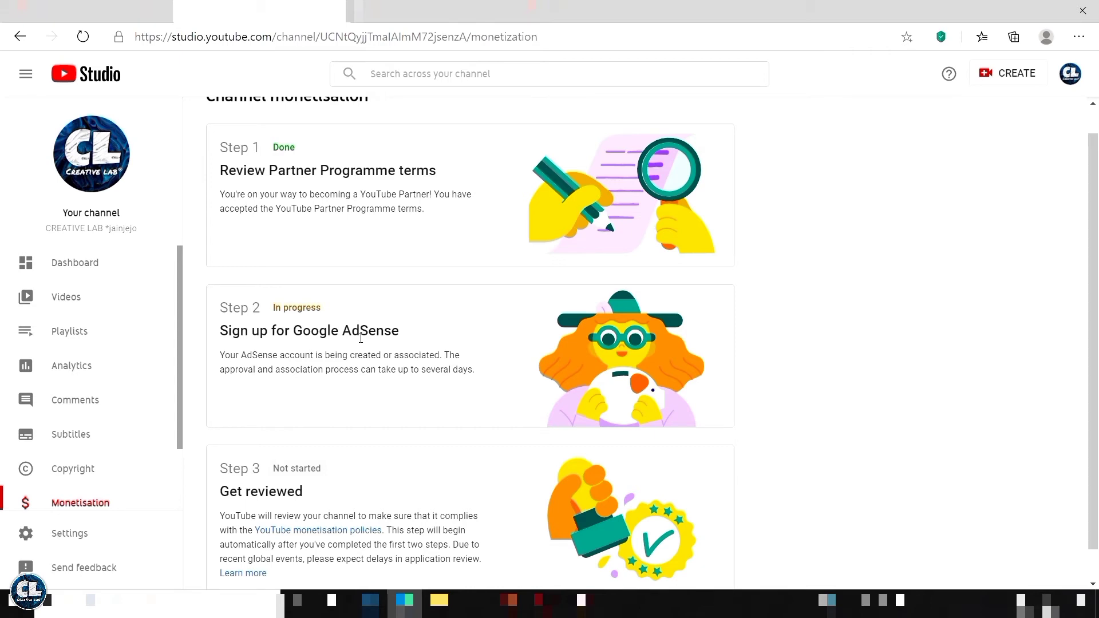
{"action": "scroll", "coordinate": [361, 338], "scroll_direction": "down", "scroll_amount": 1}
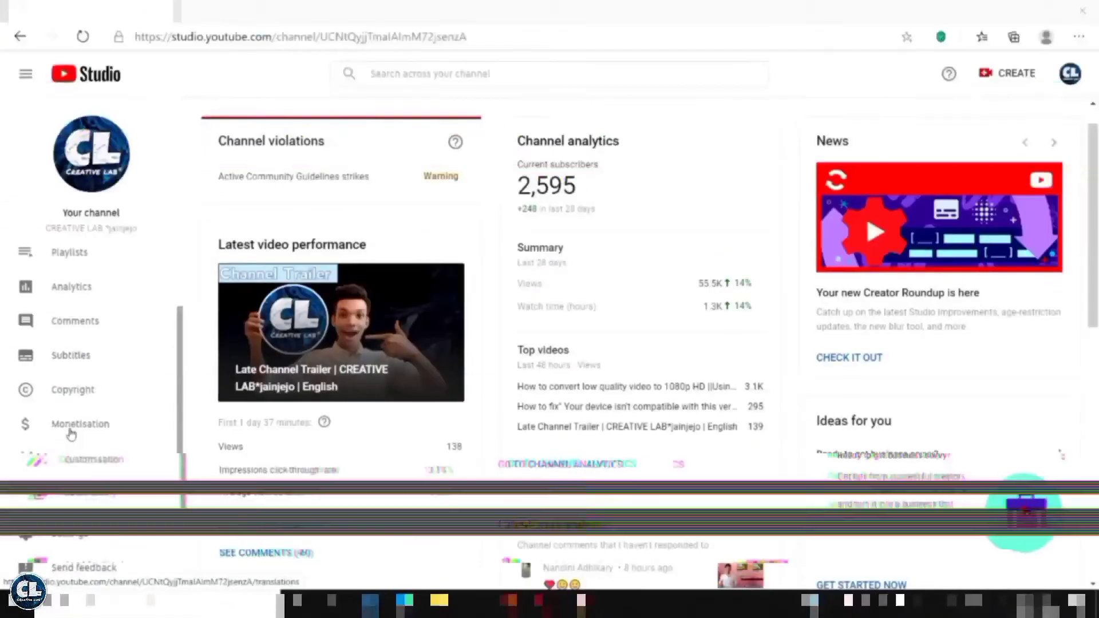
Check the application steps on the channel's Monetisation page and highlight the channel name in the Partner Programme acceptance e-mail.
{"action": "left_click", "coordinate": [75, 425]}
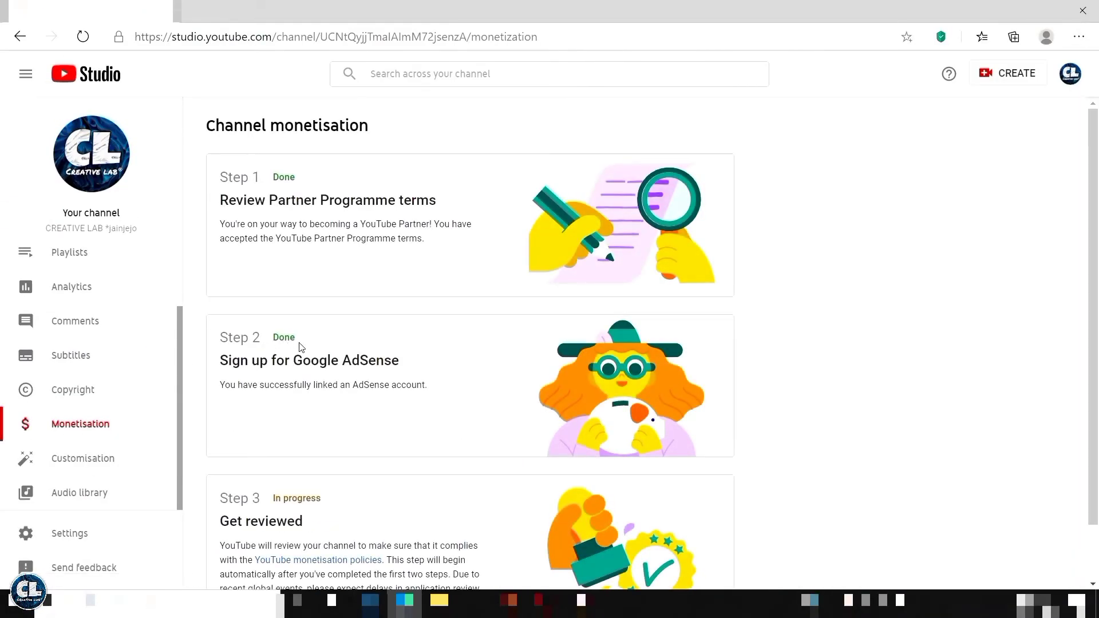
{"action": "scroll", "coordinate": [301, 347], "scroll_direction": "down", "scroll_amount": 1}
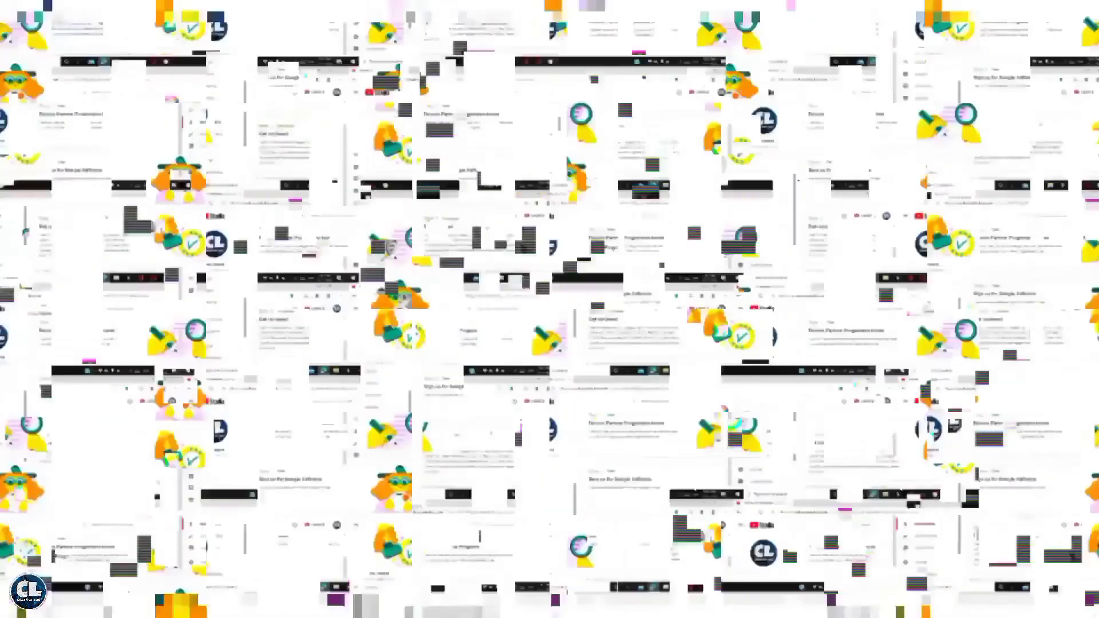
{"action": "scroll", "coordinate": [550, 320], "scroll_direction": "down", "scroll_amount": 2}
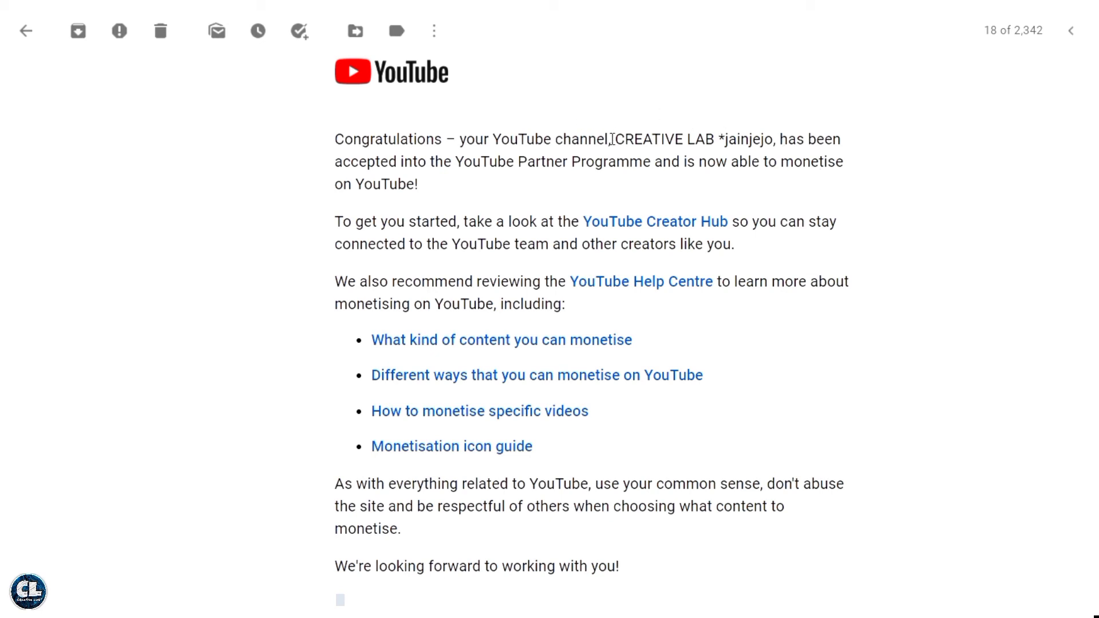
{"action": "left_click_drag", "start_coordinate": [617, 141], "coordinate": [762, 148]}
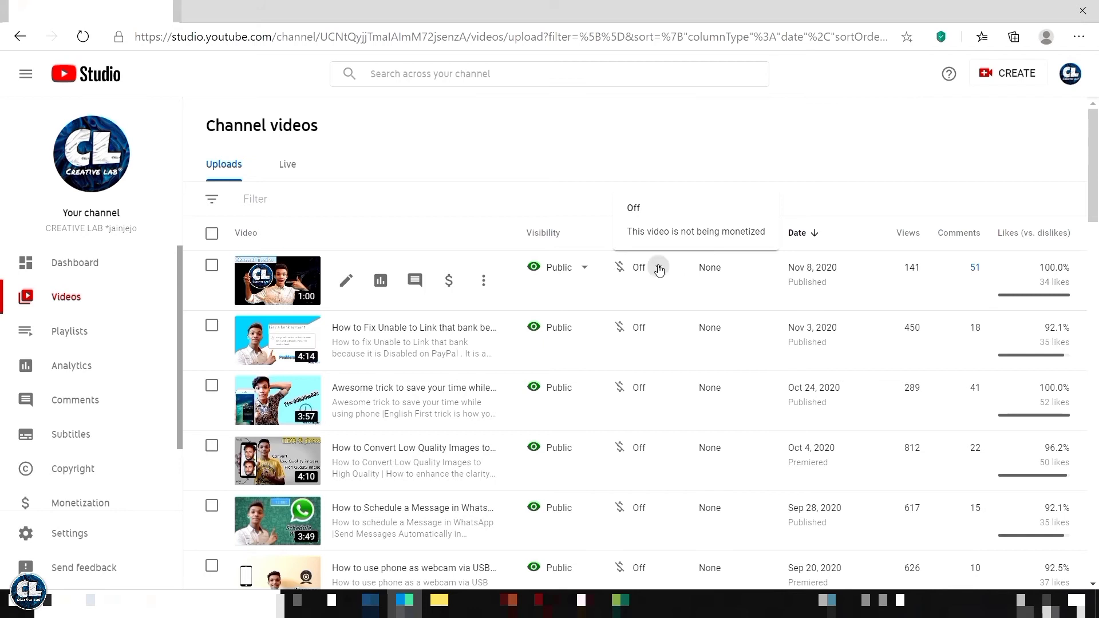
Turn monetization on for the three newest uploads: the channel trailer, the PayPal bank-link fix and the "Awesome trick" video.
{"action": "left_click", "coordinate": [660, 271]}
{"action": "left_click", "coordinate": [629, 273]}
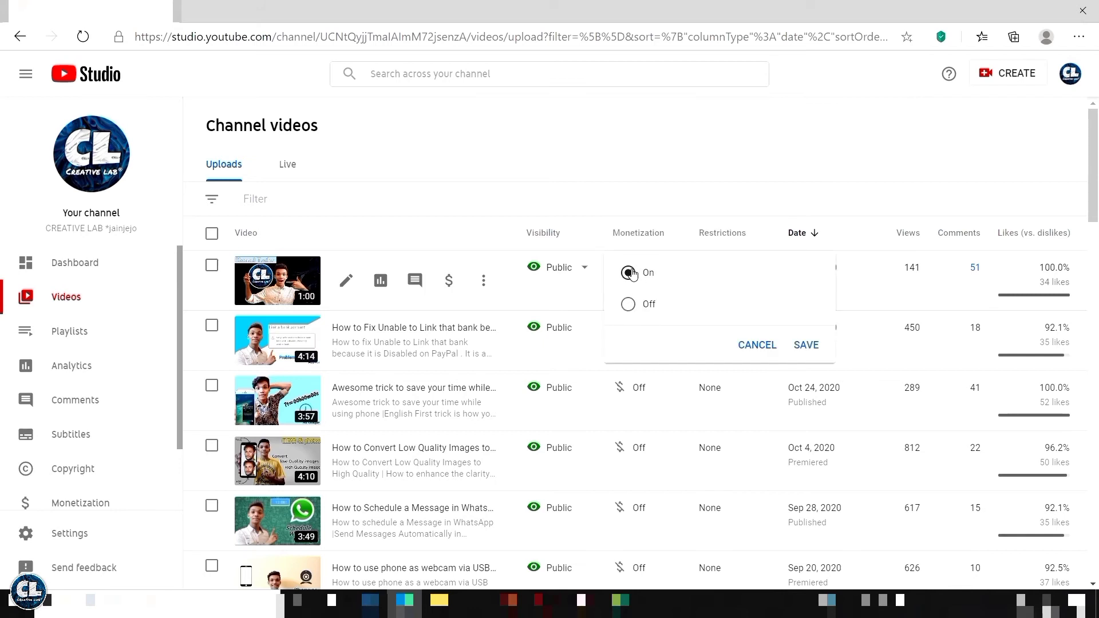
{"action": "left_click", "coordinate": [806, 345]}
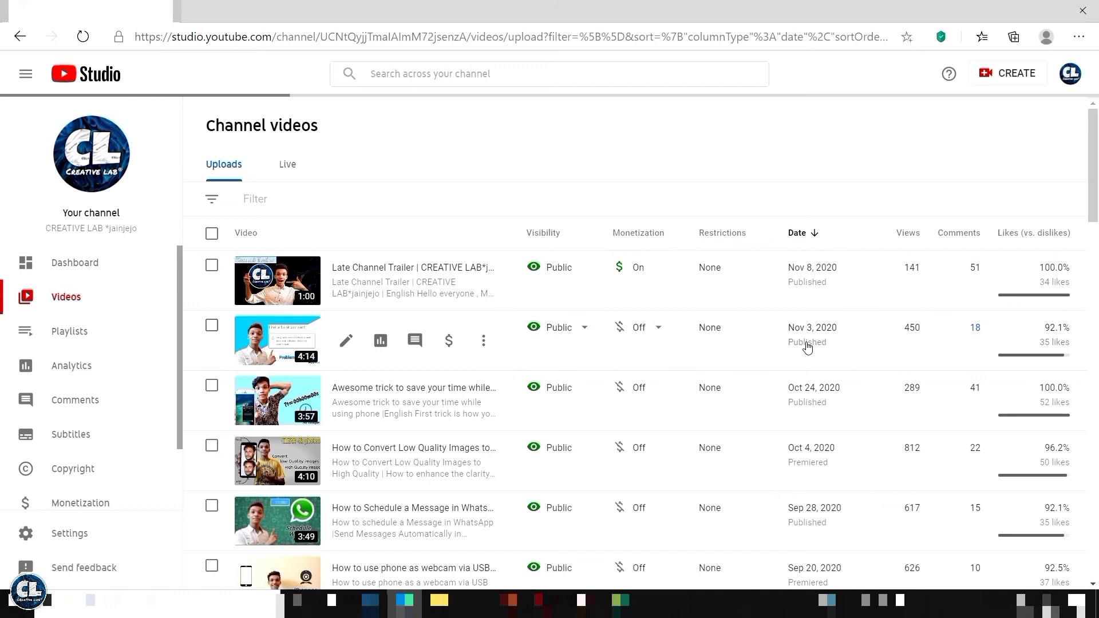
{"action": "left_click", "coordinate": [660, 329]}
{"action": "left_click", "coordinate": [625, 336]}
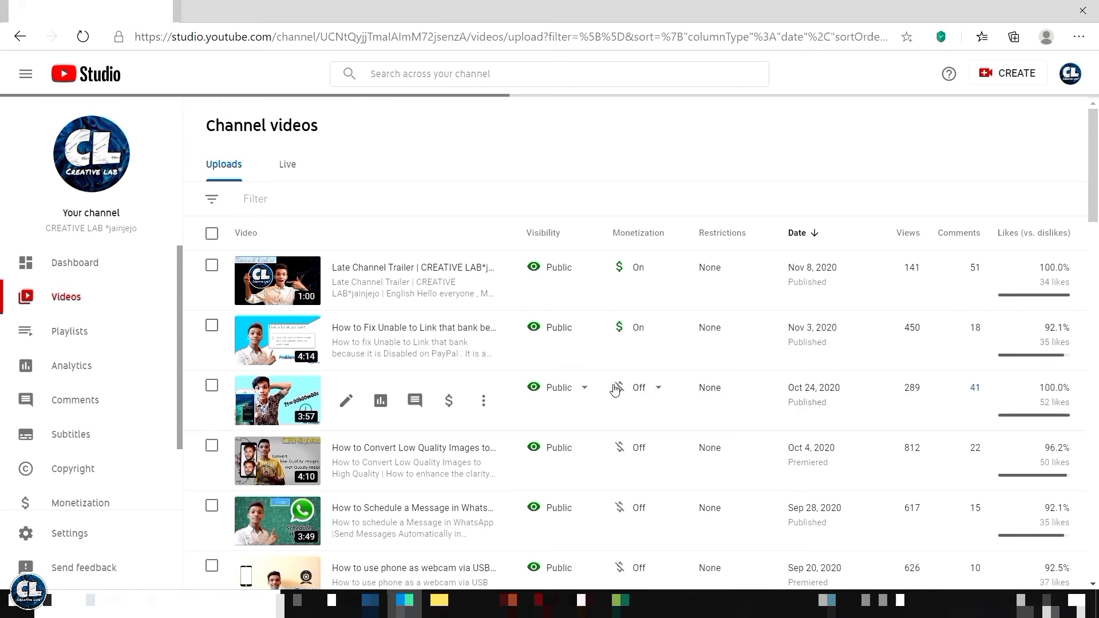
{"action": "left_click", "coordinate": [656, 387]}
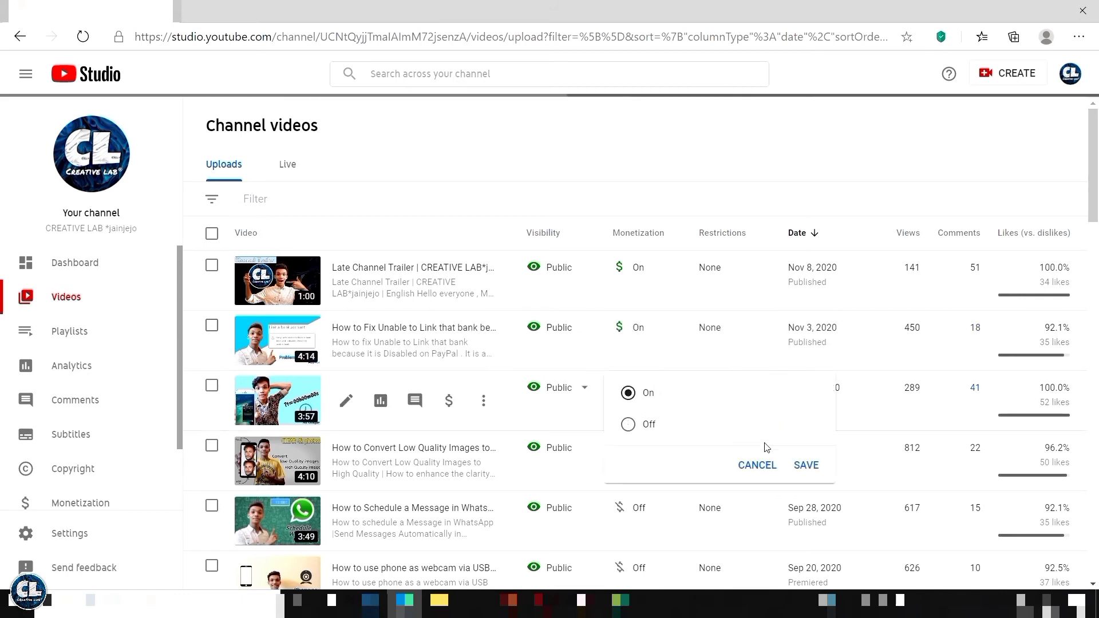
{"action": "left_click", "coordinate": [797, 465]}
Turn monetization on for the videos about converting low quality images, scheduling WhatsApp messages and using a phone as webcam.
{"action": "scroll", "coordinate": [704, 441], "scroll_direction": "down", "scroll_amount": 2}
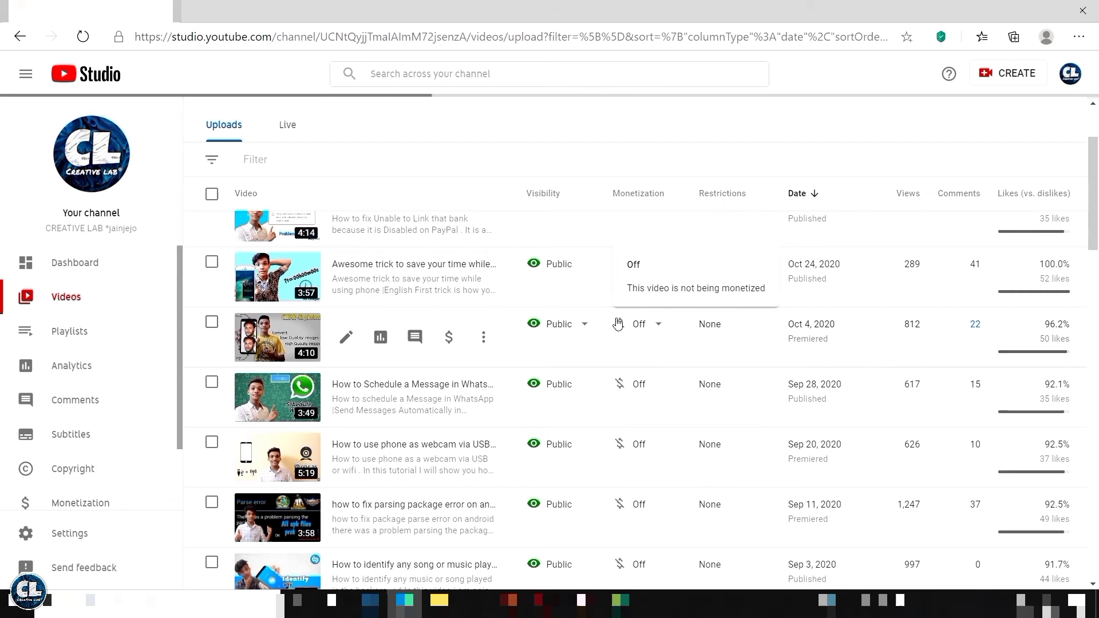
{"action": "left_click", "coordinate": [656, 347]}
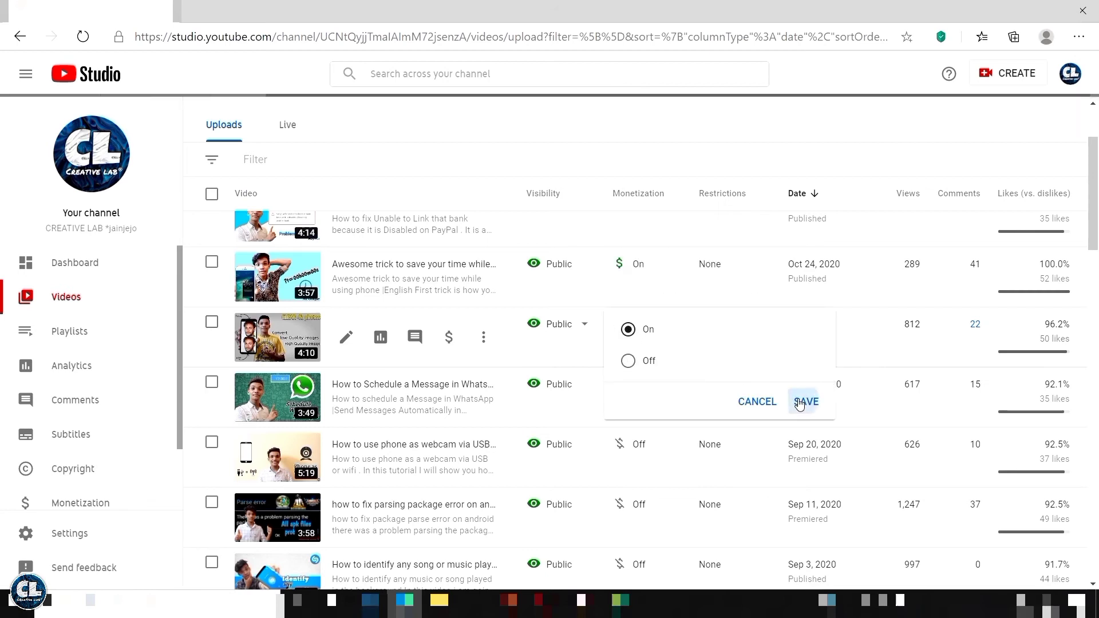
{"action": "left_click", "coordinate": [800, 402]}
{"action": "left_click", "coordinate": [645, 389]}
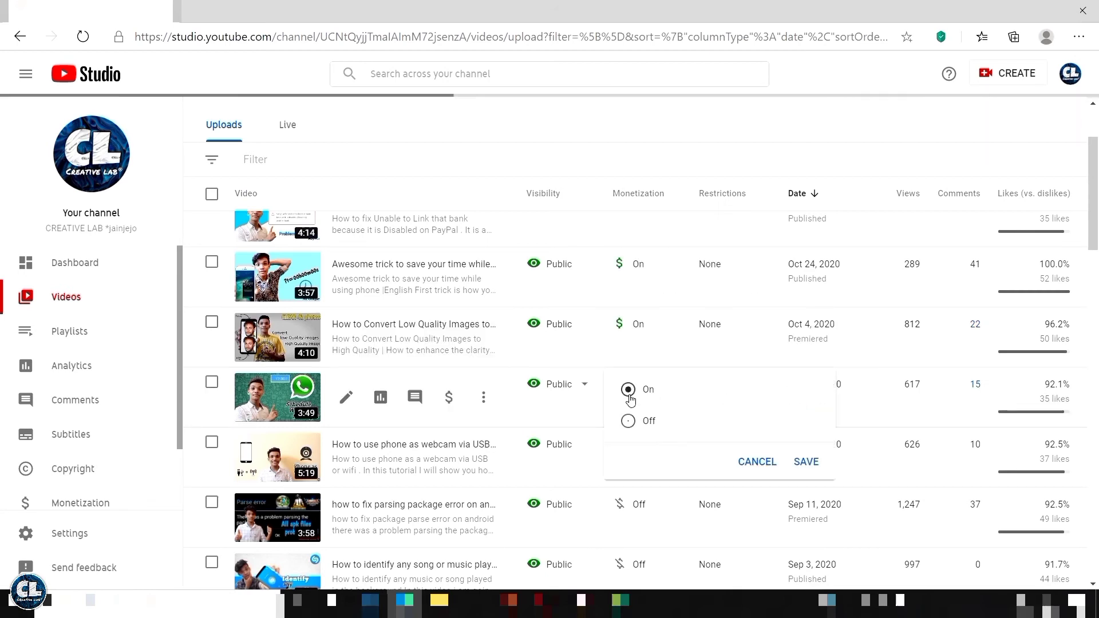
{"action": "left_click", "coordinate": [808, 461]}
{"action": "left_click", "coordinate": [636, 445]}
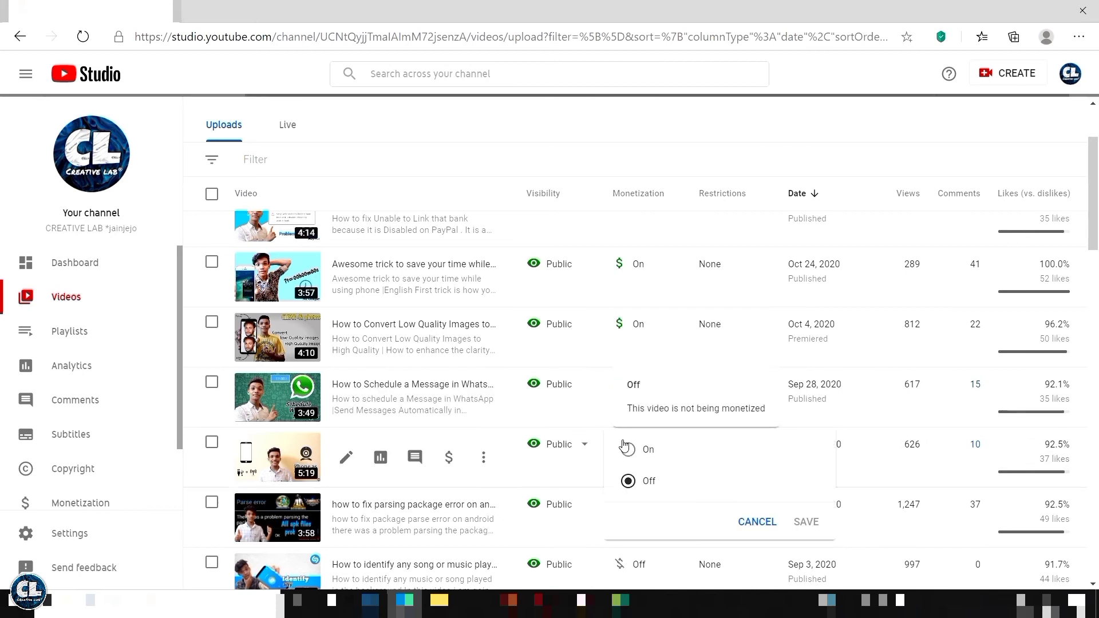
{"action": "left_click", "coordinate": [804, 521]}
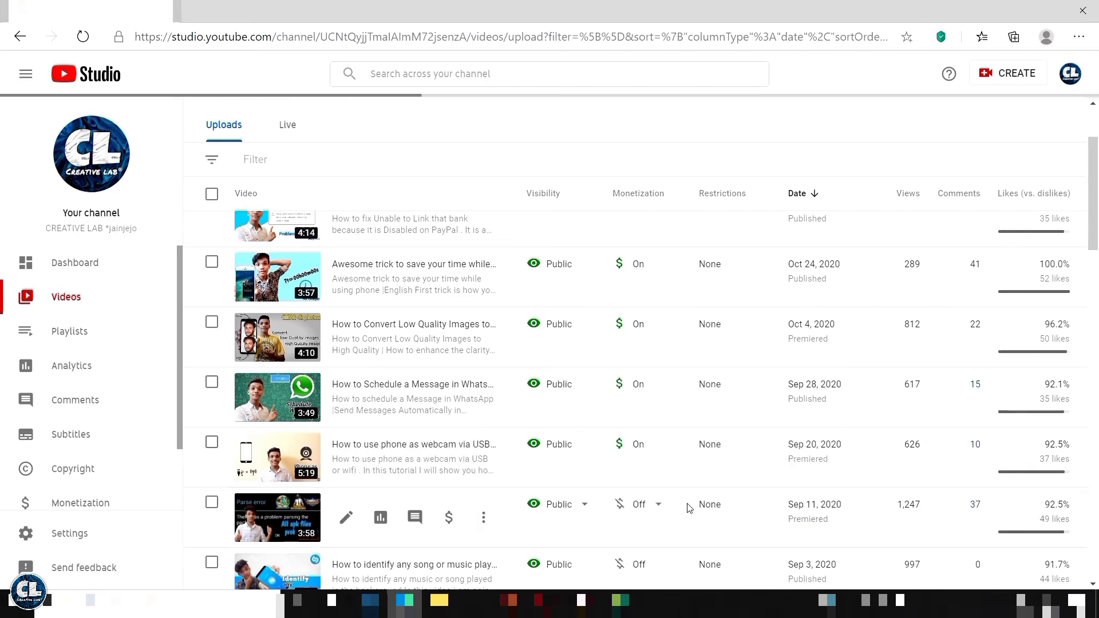
Turn monetization on for the videos about fixing the parsing package error and identifying any song or music.
{"action": "scroll", "coordinate": [664, 507], "scroll_direction": "down", "scroll_amount": 2}
{"action": "left_click", "coordinate": [652, 404]}
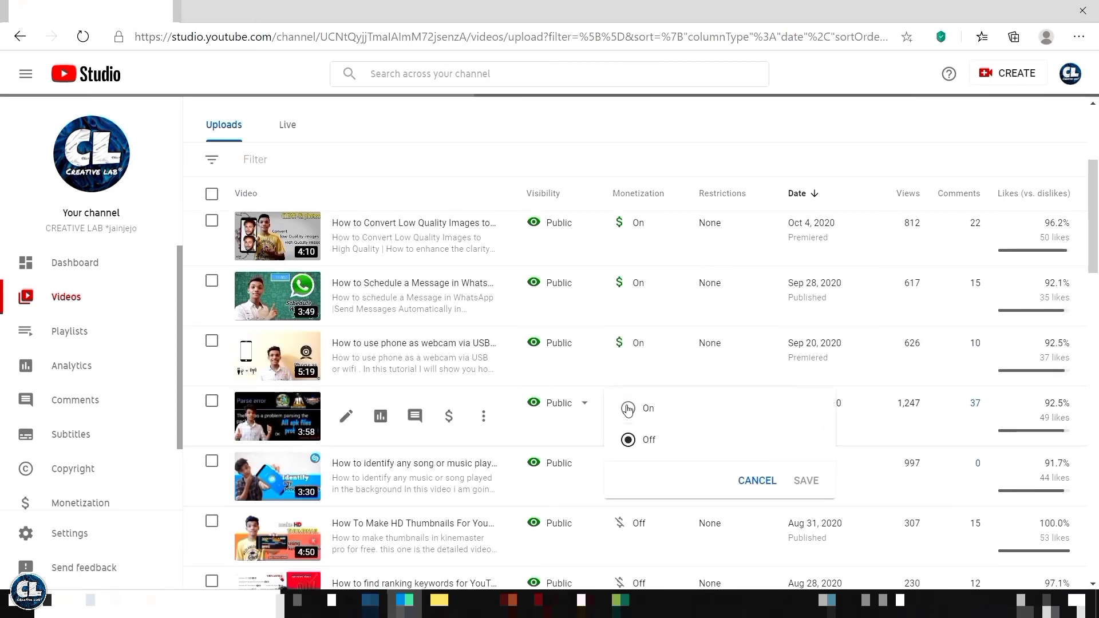
{"action": "left_click", "coordinate": [807, 481]}
{"action": "scroll", "coordinate": [739, 475], "scroll_direction": "down", "scroll_amount": 2}
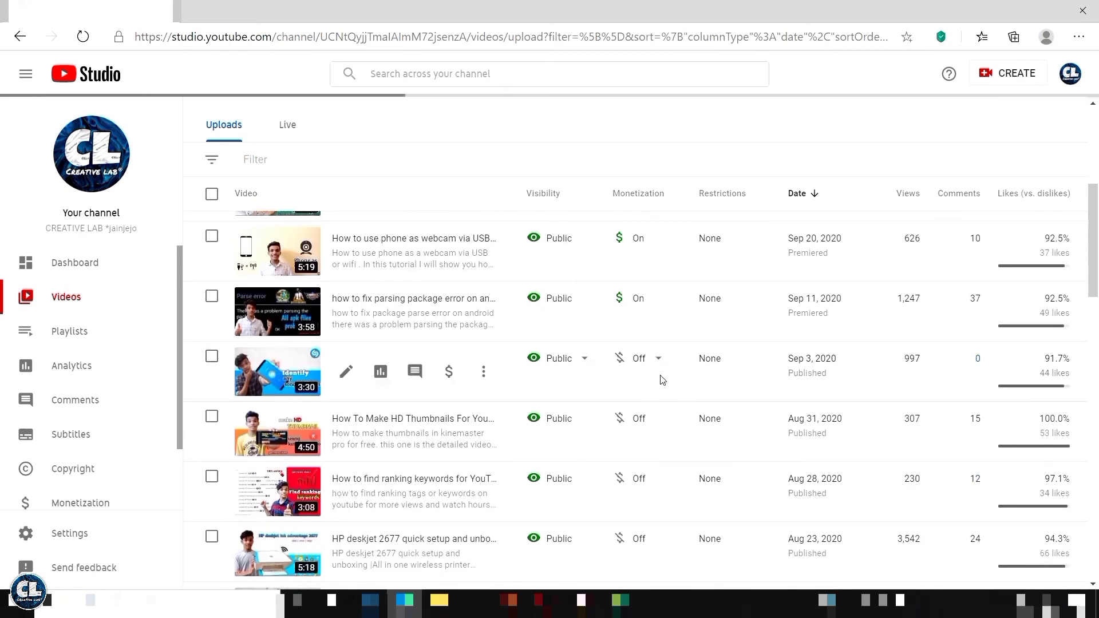
{"action": "left_click", "coordinate": [637, 361]}
{"action": "left_click", "coordinate": [630, 364]}
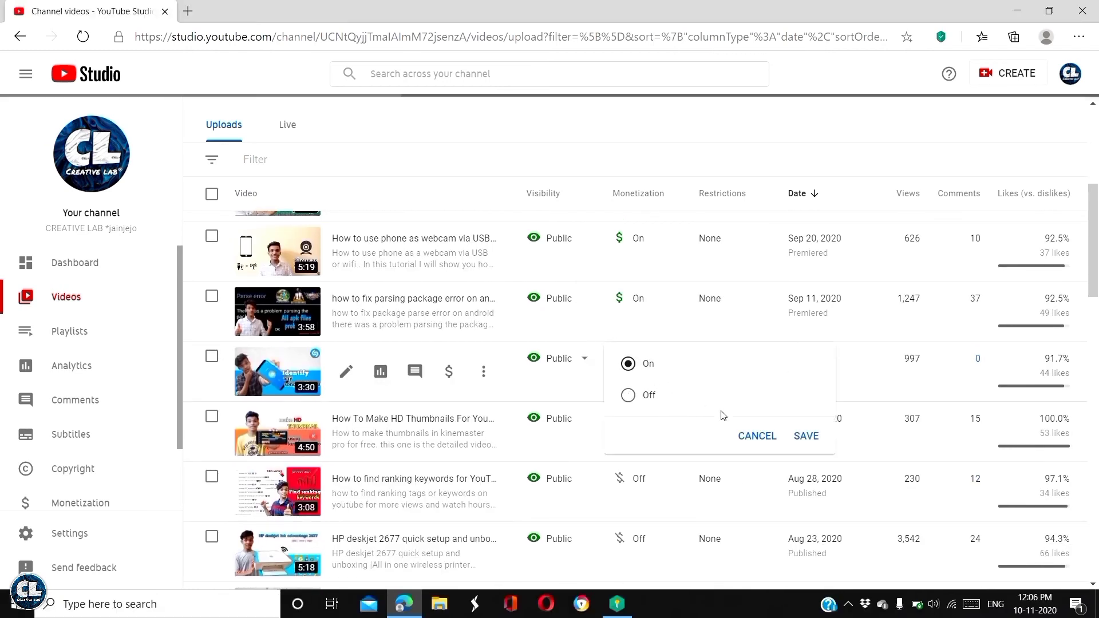
{"action": "left_click", "coordinate": [806, 436]}
Turn monetization on for the videos about making HD thumbnails and finding ranking keywords for YouTube.
{"action": "scroll", "coordinate": [703, 438], "scroll_direction": "down", "scroll_amount": 1}
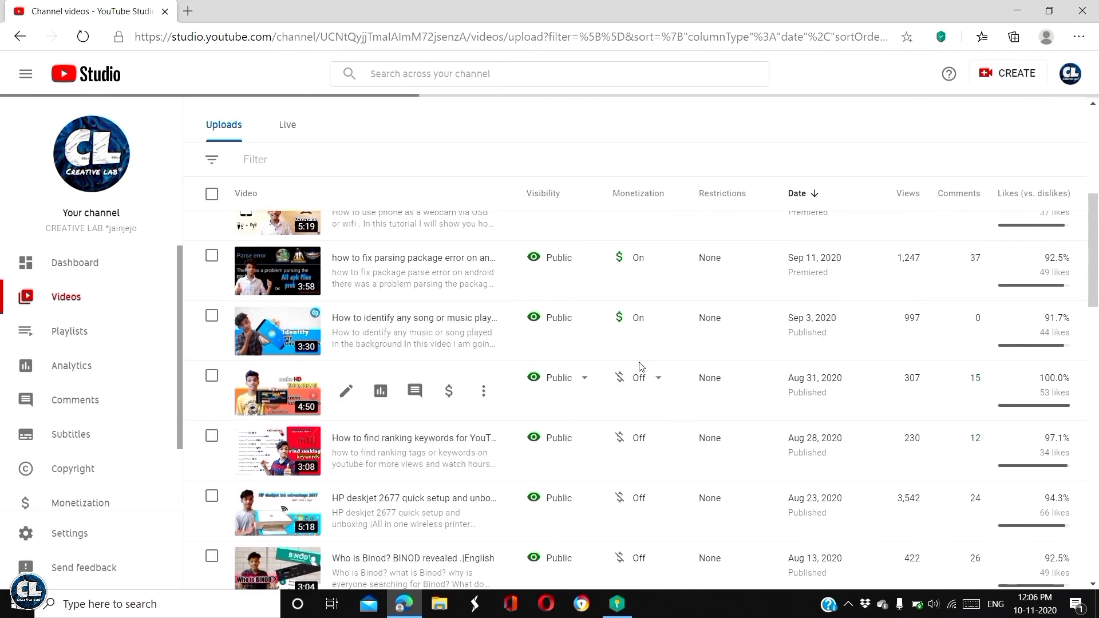
{"action": "left_click", "coordinate": [653, 378]}
{"action": "left_click", "coordinate": [629, 384]}
{"action": "left_click", "coordinate": [804, 455]}
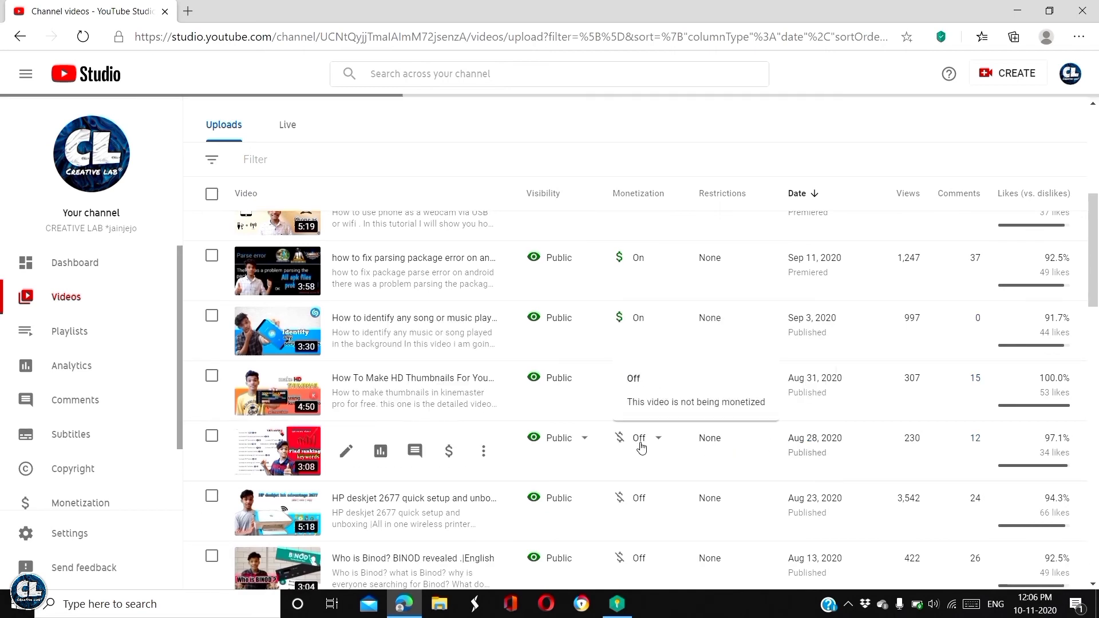
{"action": "left_click", "coordinate": [634, 442]}
{"action": "left_click", "coordinate": [628, 444]}
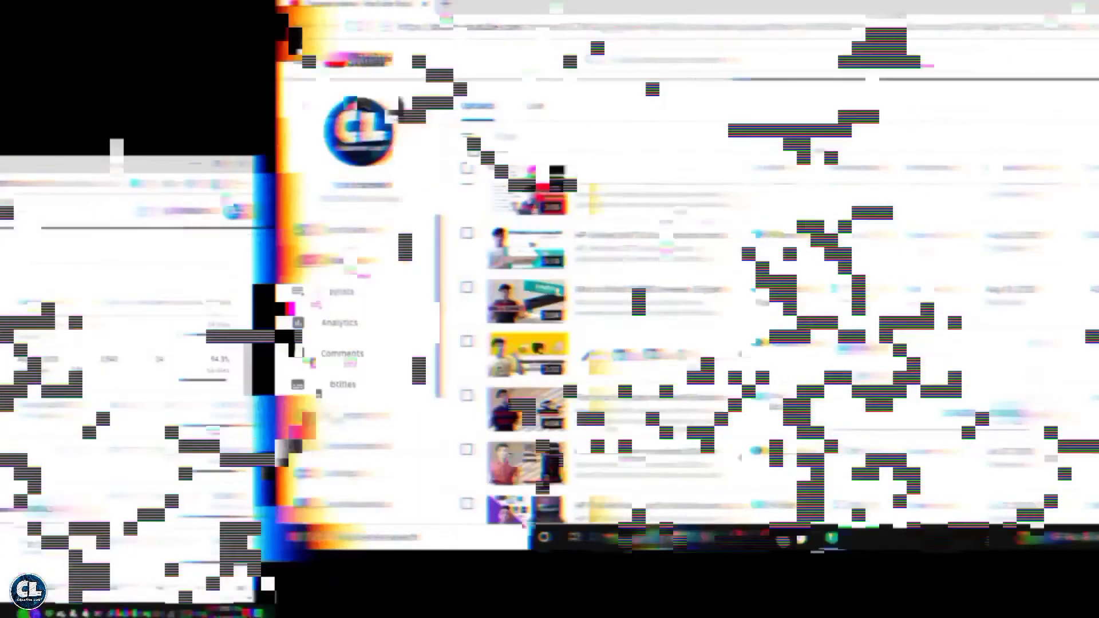